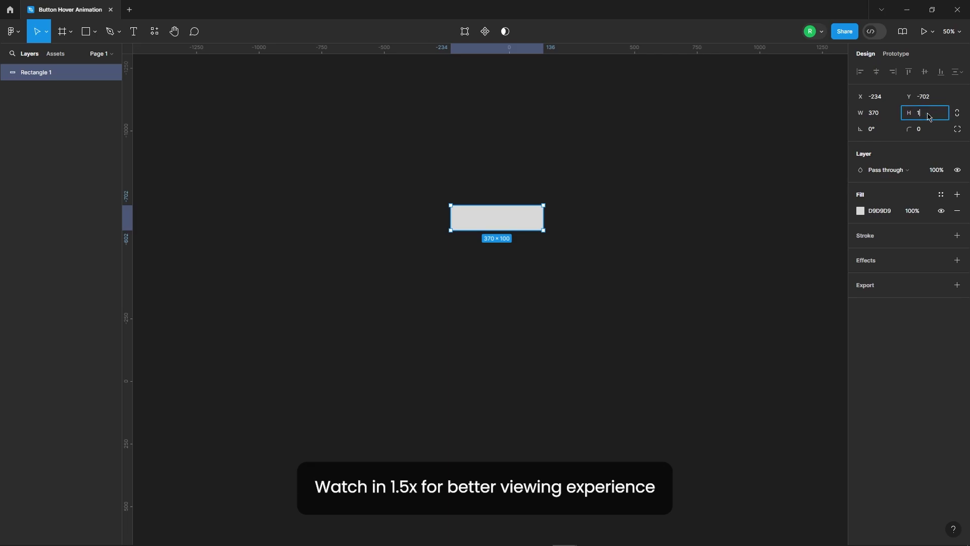
Step: Set the rectangle's height to 102 and its corner radius to 14
{"action": "key", "text": "Return"}
{"action": "scroll", "coordinate": [550, 210], "scroll_direction": "up", "scroll_amount": 5}
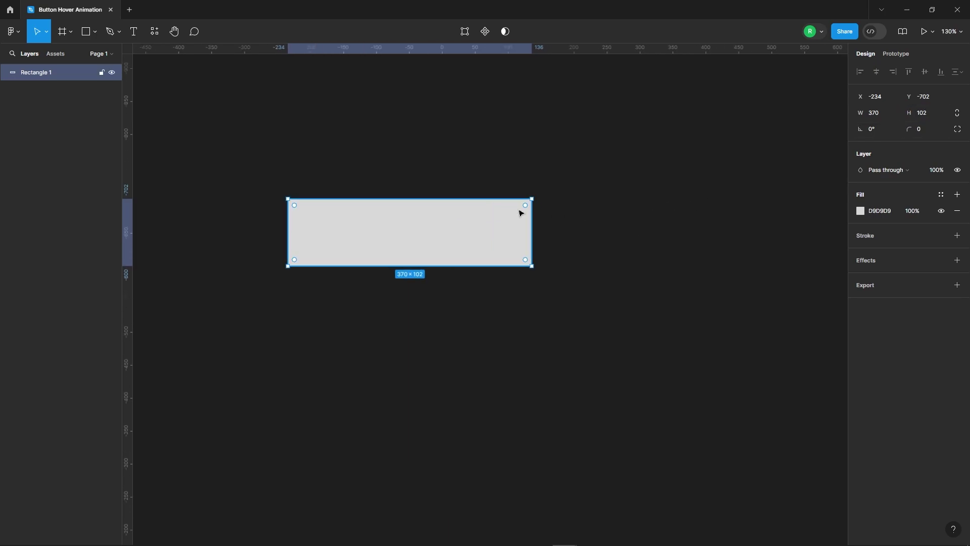
{"action": "type", "text": "14"}
{"action": "key", "text": "Return"}
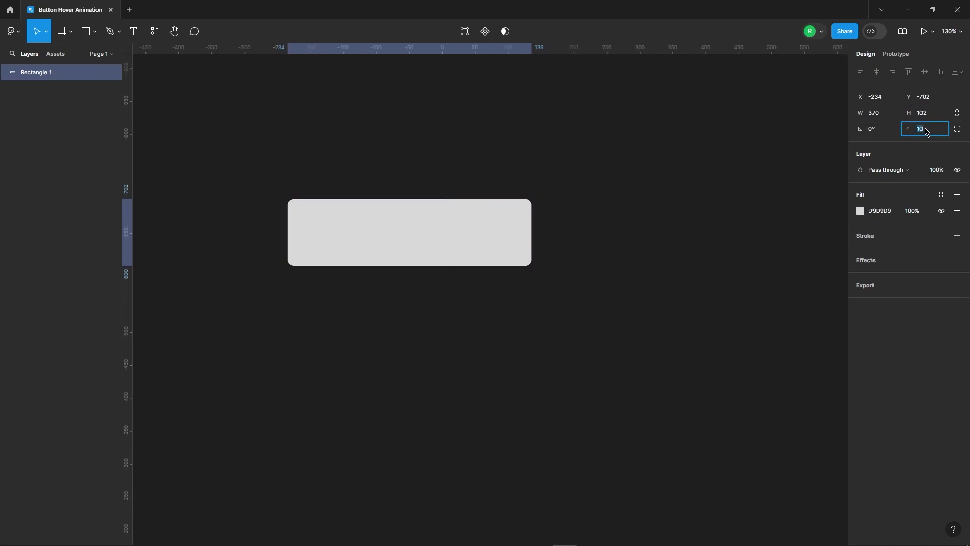
{"action": "left_click", "coordinate": [598, 271]}
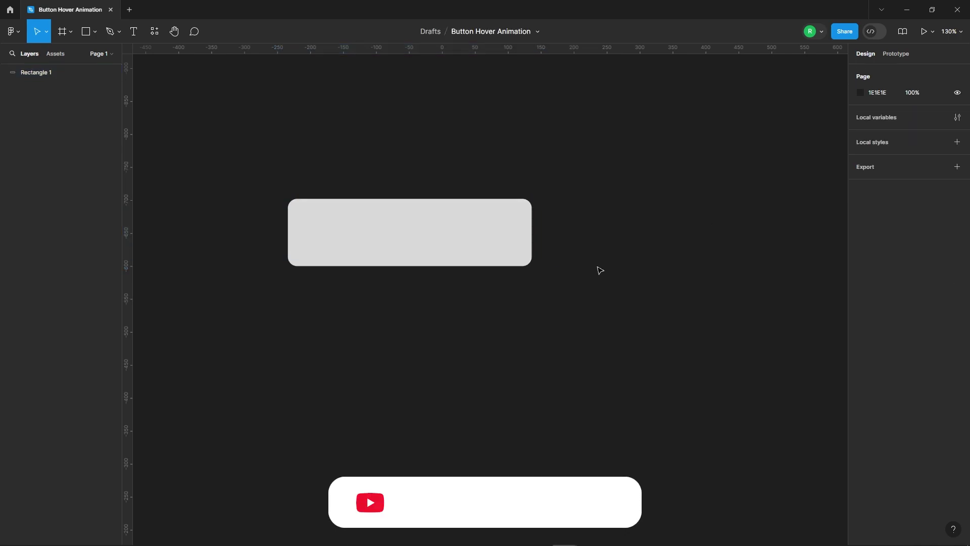
Step: Duplicate the rounded rectangle and place the copy about 21 px to the right of the original
{"action": "left_click", "coordinate": [441, 233]}
{"action": "scroll", "coordinate": [204, 256], "scroll_direction": "down", "scroll_amount": 3}
{"action": "left_click_drag", "start_coordinate": [305, 247], "coordinate": [453, 258]}
{"action": "scroll", "coordinate": [443, 205], "scroll_direction": "up", "scroll_amount": 5}
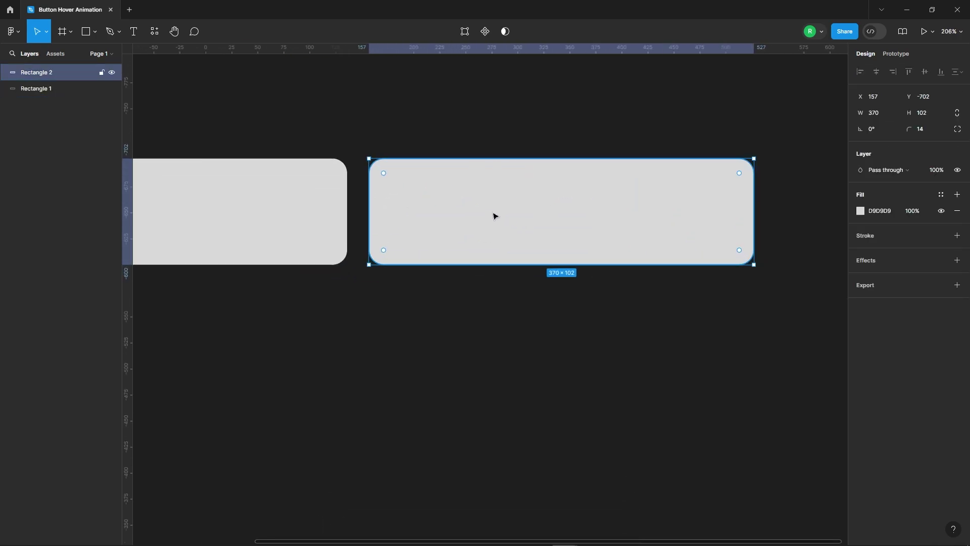
{"action": "scroll", "coordinate": [495, 217], "scroll_direction": "down", "scroll_amount": 1}
Step: Give the copied rectangle a stroke coloured violet-blue 5227FF and remove its fill
{"action": "left_click", "coordinate": [911, 234]}
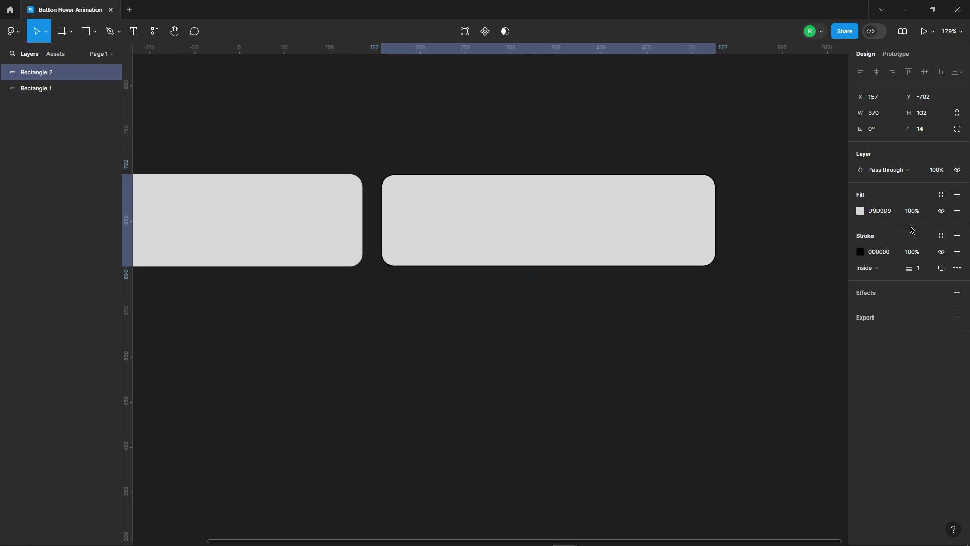
{"action": "left_click", "coordinate": [957, 211]}
{"action": "left_click", "coordinate": [860, 236]}
{"action": "left_click_drag", "start_coordinate": [825, 283], "coordinate": [830, 270]}
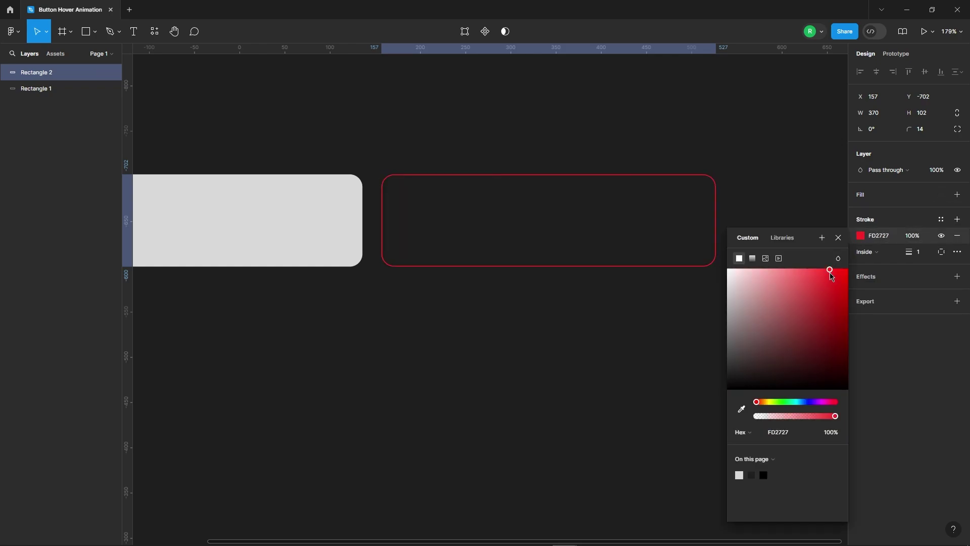
{"action": "left_click_drag", "start_coordinate": [813, 402], "coordinate": [813, 406]}
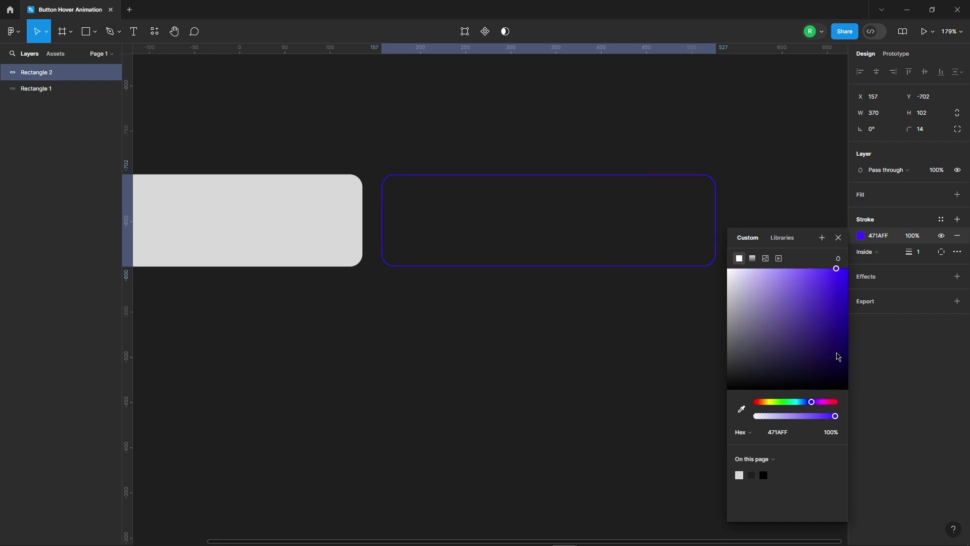
{"action": "left_click_drag", "start_coordinate": [835, 268], "coordinate": [830, 266]}
{"action": "left_click", "coordinate": [838, 238]}
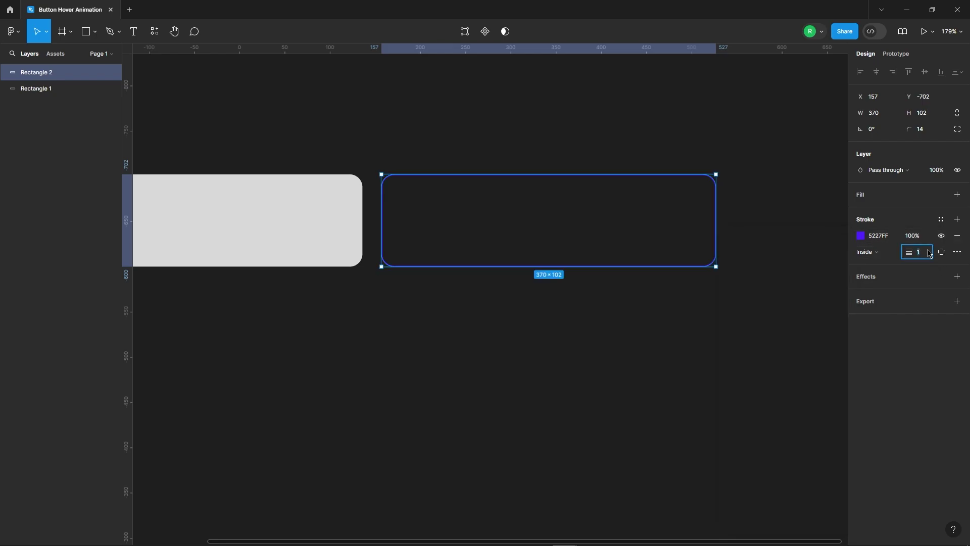
Step: Set the outlined rectangle's stroke weight to 4 and align the stroke outside
{"action": "left_click", "coordinate": [928, 252]}
{"action": "type", "text": "4"}
{"action": "key", "text": "Return"}
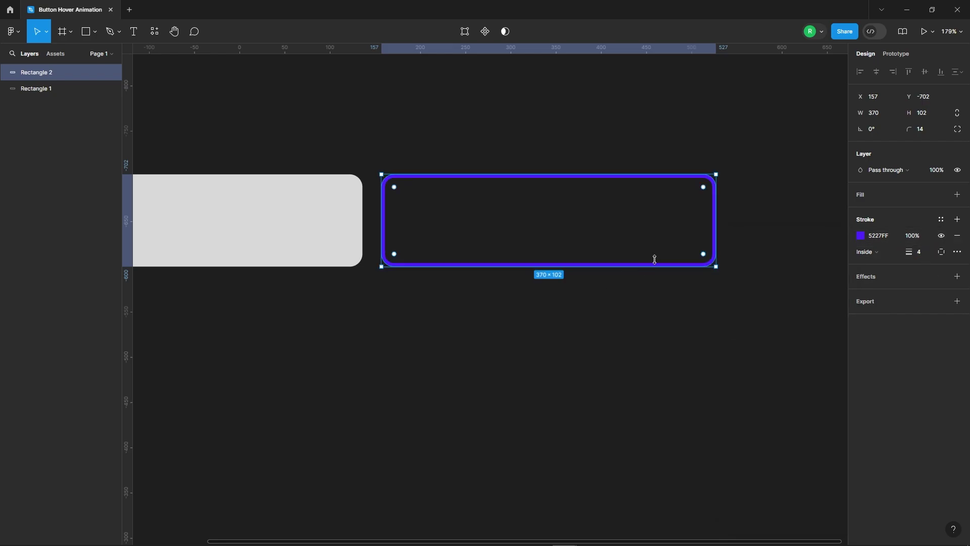
{"action": "left_click", "coordinate": [870, 256]}
{"action": "left_click", "coordinate": [874, 262]}
{"action": "left_click", "coordinate": [759, 191]}
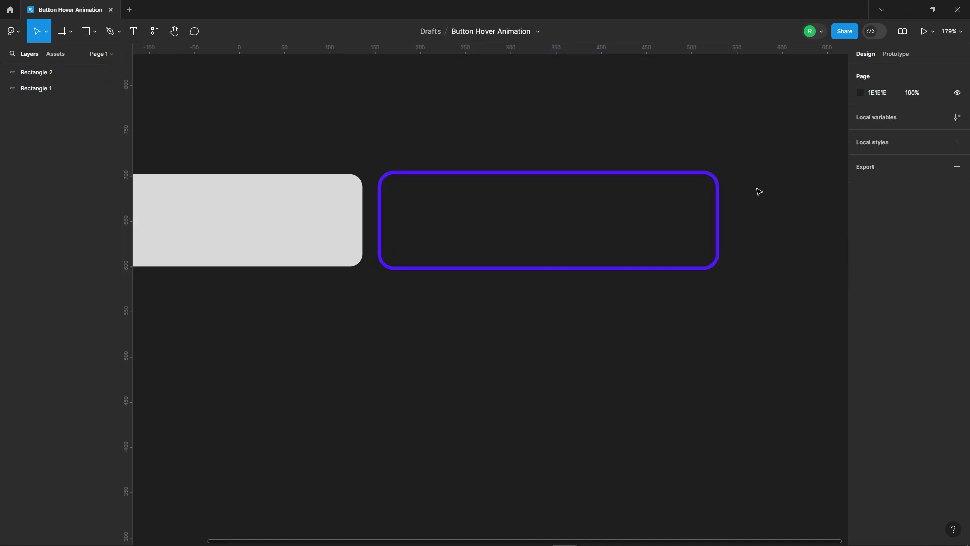
Step: Align both rectangles on their horizontal centers so the outline surrounds the grey one
{"action": "scroll", "coordinate": [747, 238], "scroll_direction": "down", "scroll_amount": 5}
{"action": "left_click_drag", "start_coordinate": [340, 137], "coordinate": [698, 336]}
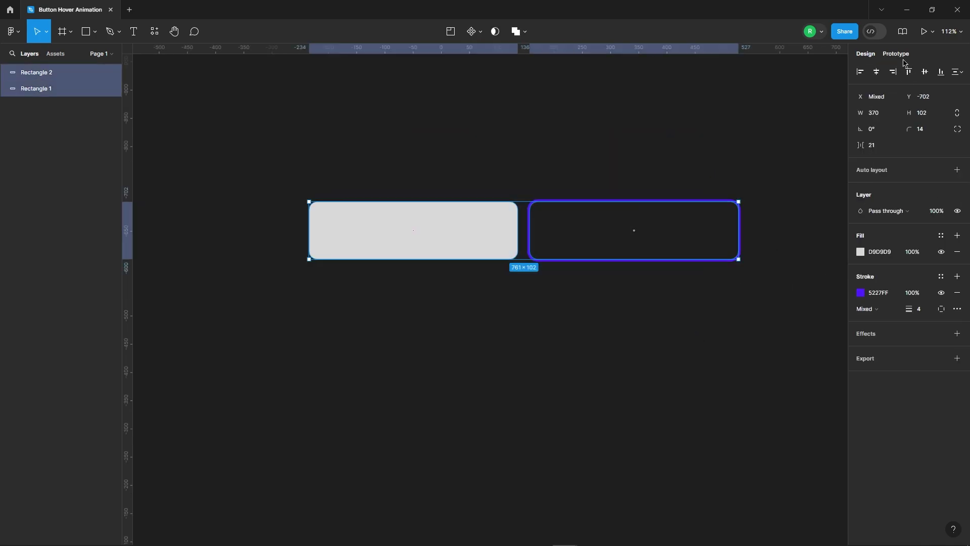
{"action": "left_click", "coordinate": [876, 71]}
{"action": "left_click", "coordinate": [684, 194]}
{"action": "scroll", "coordinate": [580, 204], "scroll_direction": "up", "scroll_amount": 5}
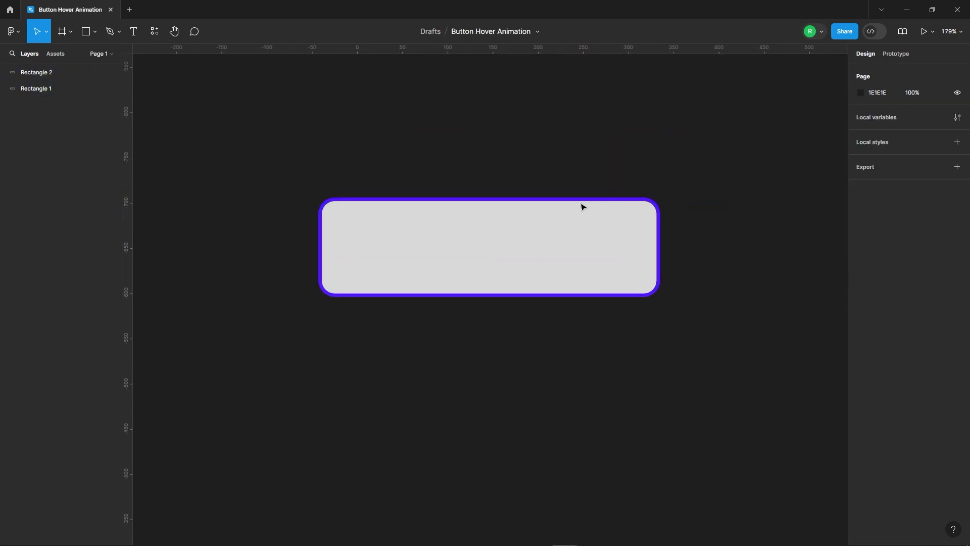
Step: Rename the grey rectangle's layer "BAse" and the outlined rectangle's layer "Stroke"
{"action": "left_click", "coordinate": [516, 275]}
{"action": "double_click", "coordinate": [46, 96]}
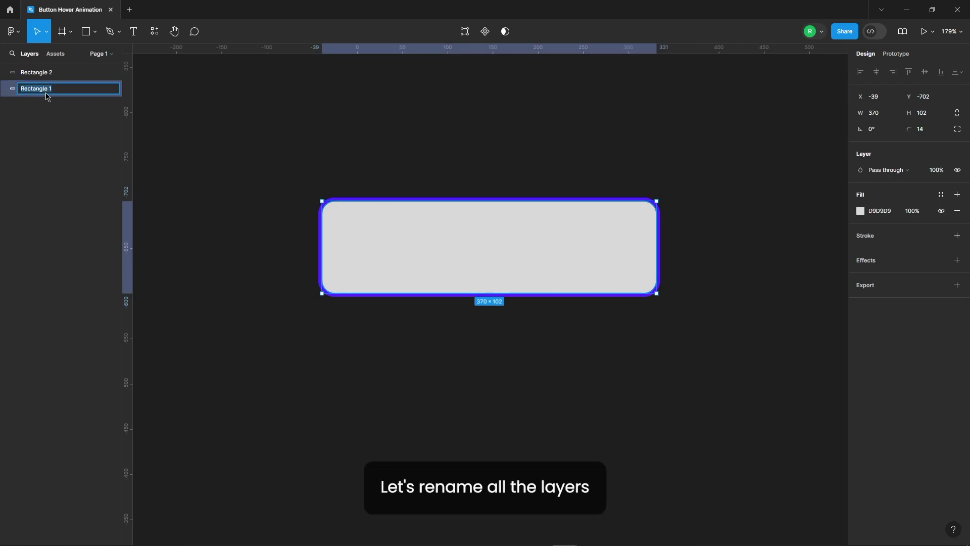
{"action": "key", "text": "Return"}
{"action": "double_click", "coordinate": [44, 72]}
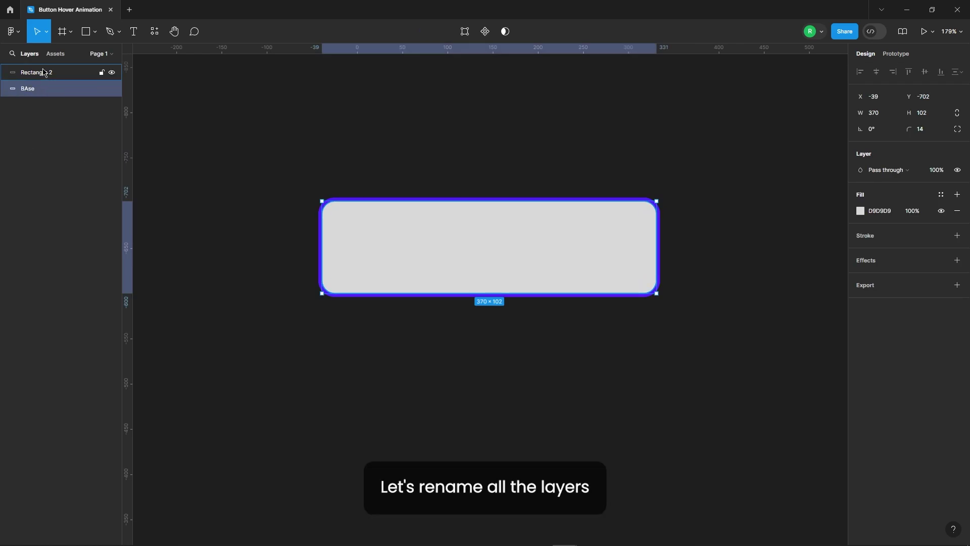
{"action": "type", "text": "Stroke"}
{"action": "left_click", "coordinate": [291, 225]}
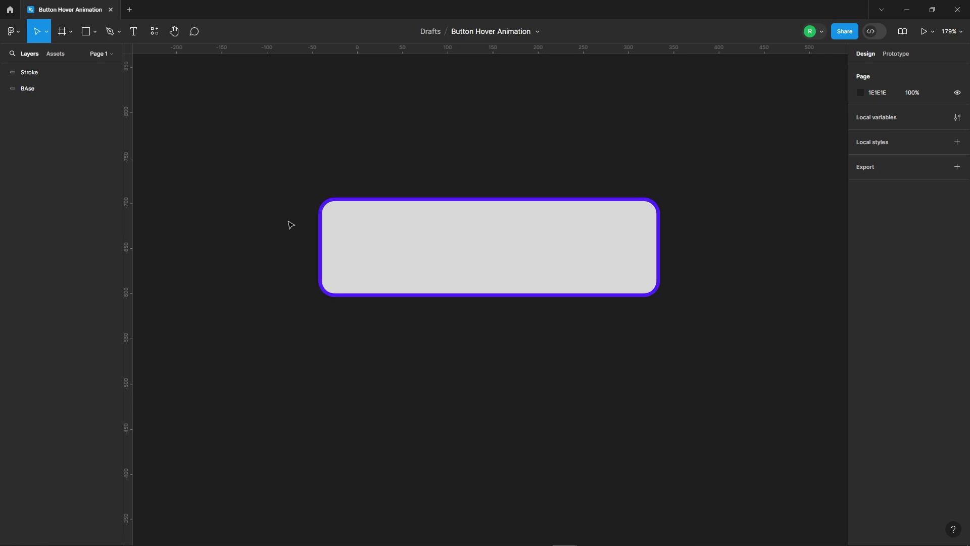
Step: Draw a new rectangle of about 181 × 159 to the right of the button
{"action": "left_click", "coordinate": [536, 237]}
{"action": "left_click", "coordinate": [731, 275]}
{"action": "scroll", "coordinate": [248, 289], "scroll_direction": "down", "scroll_amount": 2}
{"action": "left_click", "coordinate": [84, 31]}
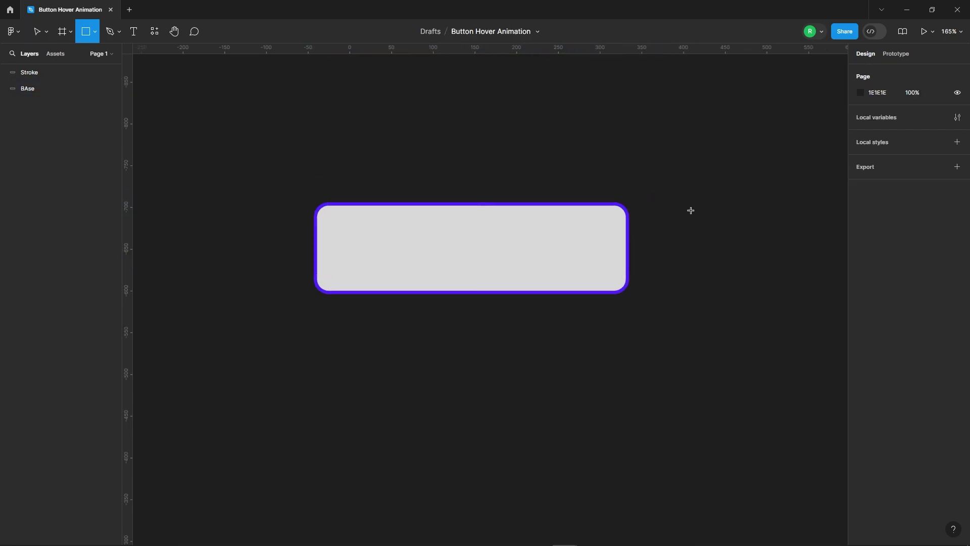
{"action": "left_click_drag", "start_coordinate": [677, 193], "coordinate": [827, 326]}
Step: Fill the new rectangle with 5227FF by sampling the button outline's colour
{"action": "left_click", "coordinate": [860, 210]}
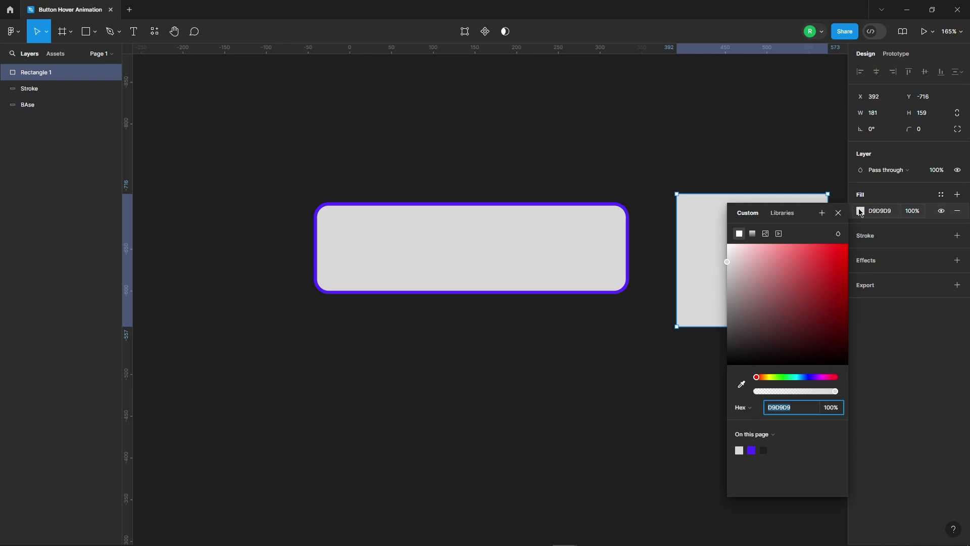
{"action": "left_click", "coordinate": [742, 385]}
{"action": "scroll", "coordinate": [631, 238], "scroll_direction": "up", "scroll_amount": 3}
{"action": "left_click", "coordinate": [627, 264]}
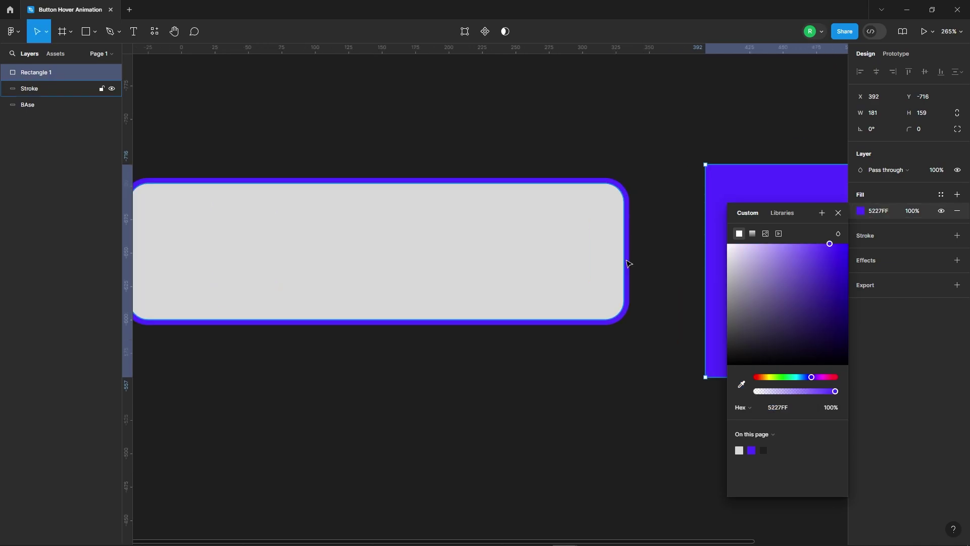
{"action": "scroll", "coordinate": [455, 250], "scroll_direction": "down", "scroll_amount": 4}
{"action": "left_click", "coordinate": [517, 195]}
{"action": "left_click", "coordinate": [672, 272]}
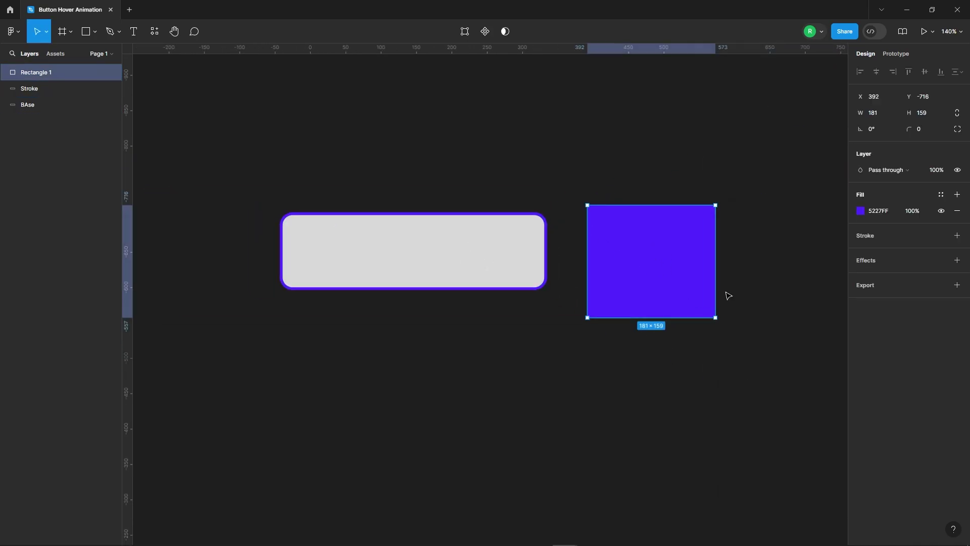
Step: Move the violet rectangle over the button's lower-right corner and rotate it about 41.9°
{"action": "left_click_drag", "start_coordinate": [668, 263], "coordinate": [533, 307]}
{"action": "left_click_drag", "start_coordinate": [581, 368], "coordinate": [654, 309]}
{"action": "mouse_move", "coordinate": [536, 301]}
{"action": "left_mouse_down"}
{"action": "mouse_move", "coordinate": [617, 331]}
{"action": "mouse_move", "coordinate": [533, 292]}
{"action": "left_mouse_up"}
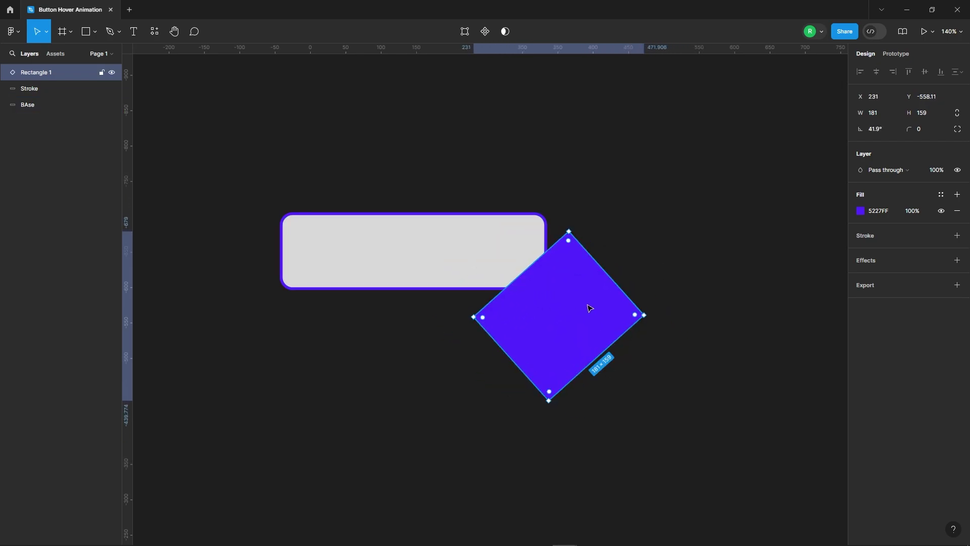
Step: Rename the rotated rectangle's layer "Fill"
{"action": "double_click", "coordinate": [29, 73]}
{"action": "type", "text": "Fill"}
{"action": "key", "text": "Return"}
Step: Mask the "Fill" layer with the "BAse" layer
{"action": "left_click", "coordinate": [403, 227]}
{"action": "left_click", "coordinate": [602, 329], "text": "shift"}
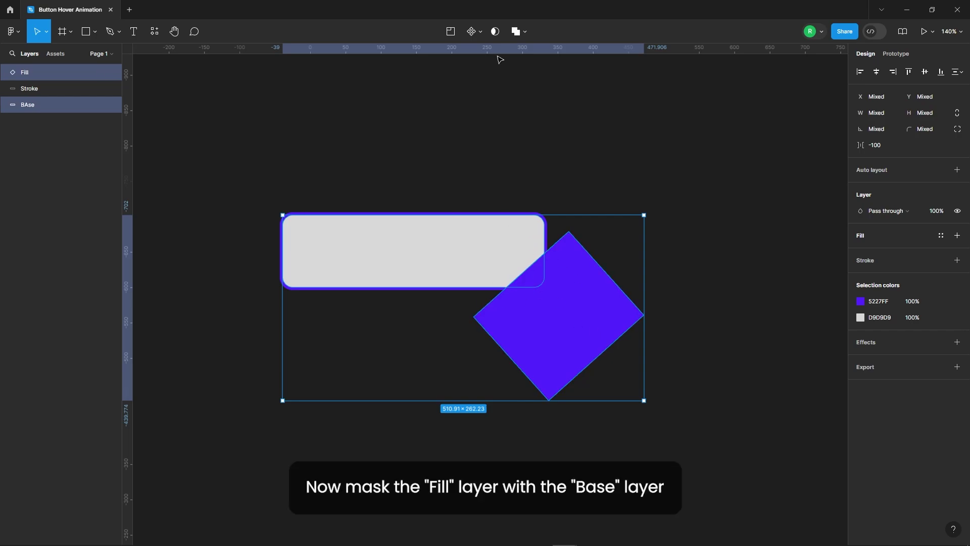
{"action": "left_click", "coordinate": [495, 32]}
{"action": "left_click", "coordinate": [605, 300]}
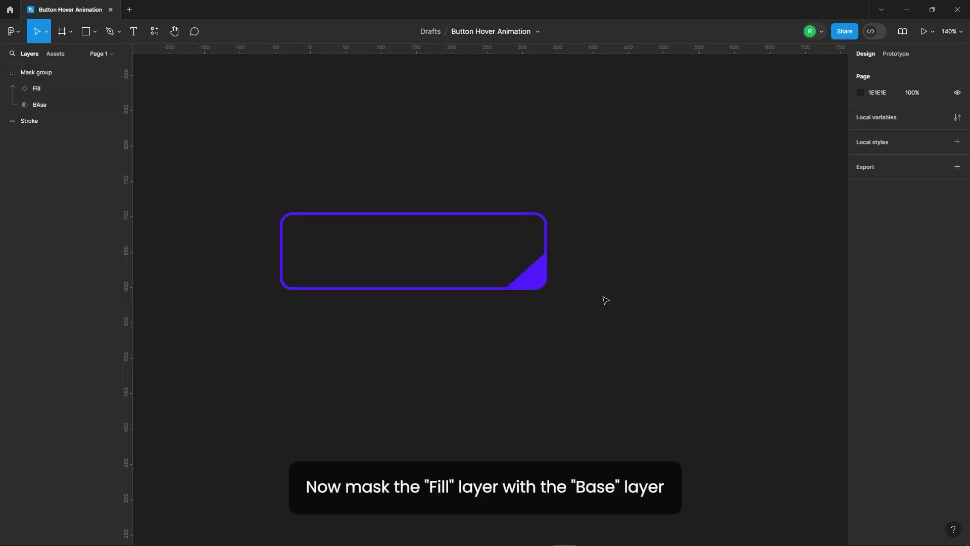
Step: Enlarge the masked "Fill" rectangle to about 469 long and wider, and move it to cover only the button's lower-right corner
{"action": "double_click", "coordinate": [539, 281]}
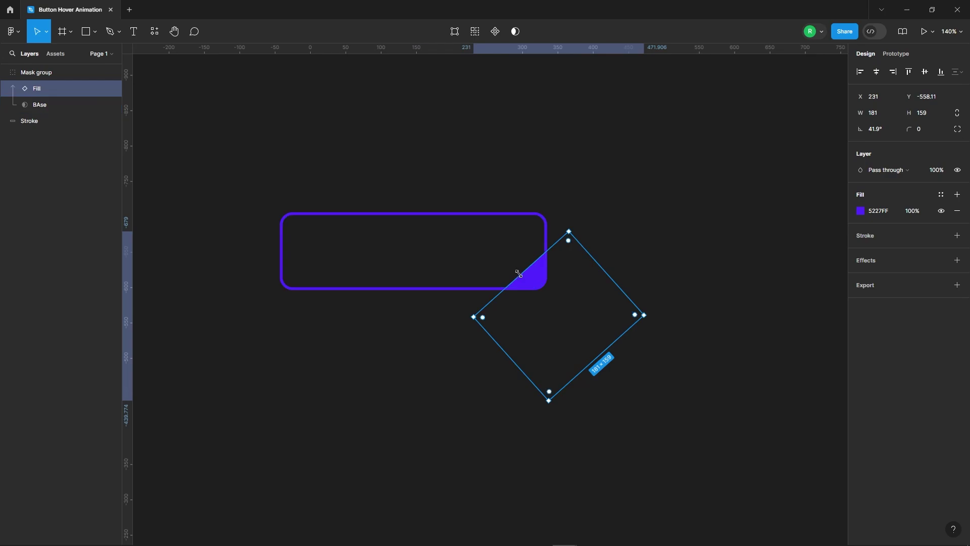
{"action": "left_click_drag", "start_coordinate": [518, 274], "coordinate": [337, 142]}
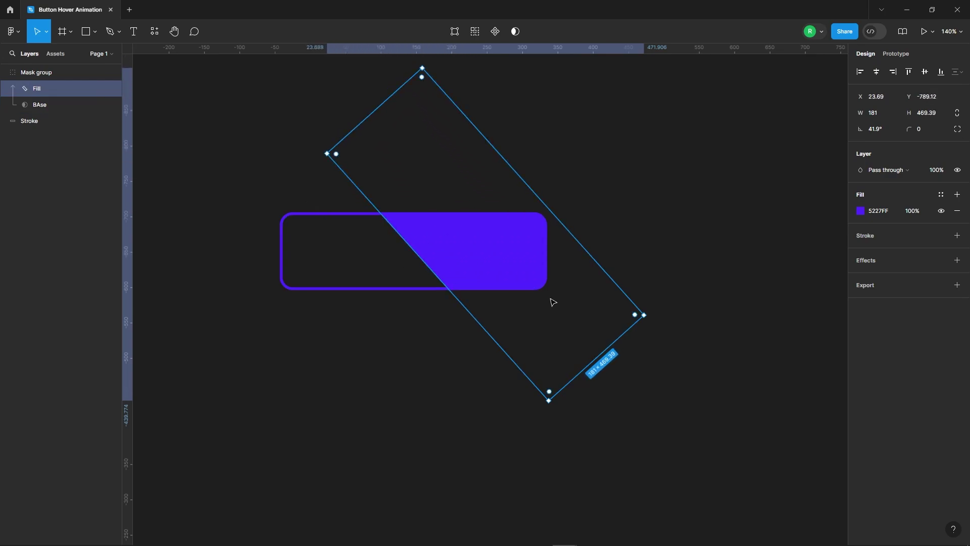
{"action": "scroll", "coordinate": [552, 302], "scroll_direction": "down", "scroll_amount": 2}
{"action": "left_click_drag", "start_coordinate": [446, 273], "coordinate": [346, 334]}
{"action": "left_click_drag", "start_coordinate": [357, 193], "coordinate": [504, 305]}
{"action": "left_click", "coordinate": [679, 224]}
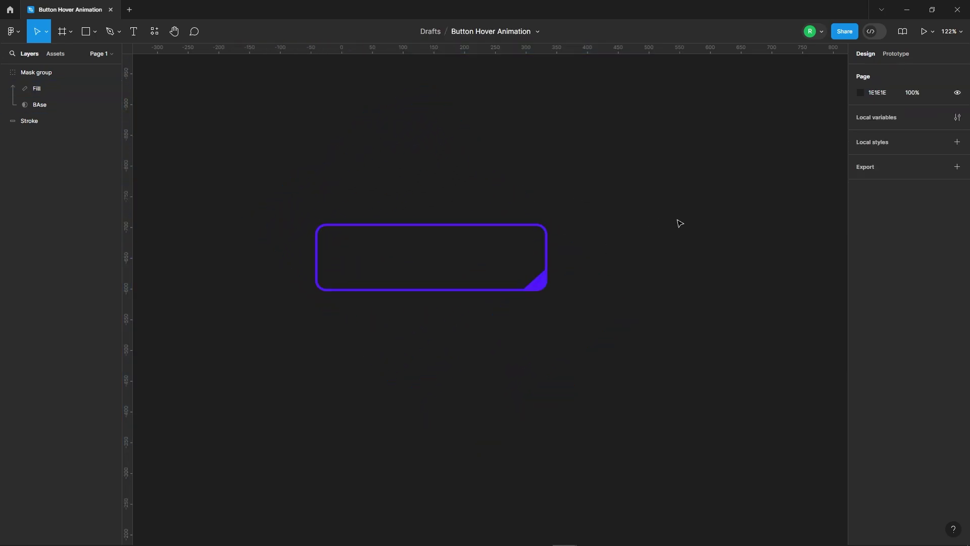
Step: Add the text "Get Started" on the empty canvas to the right of the button
{"action": "scroll", "coordinate": [249, 250], "scroll_direction": "down", "scroll_amount": 5}
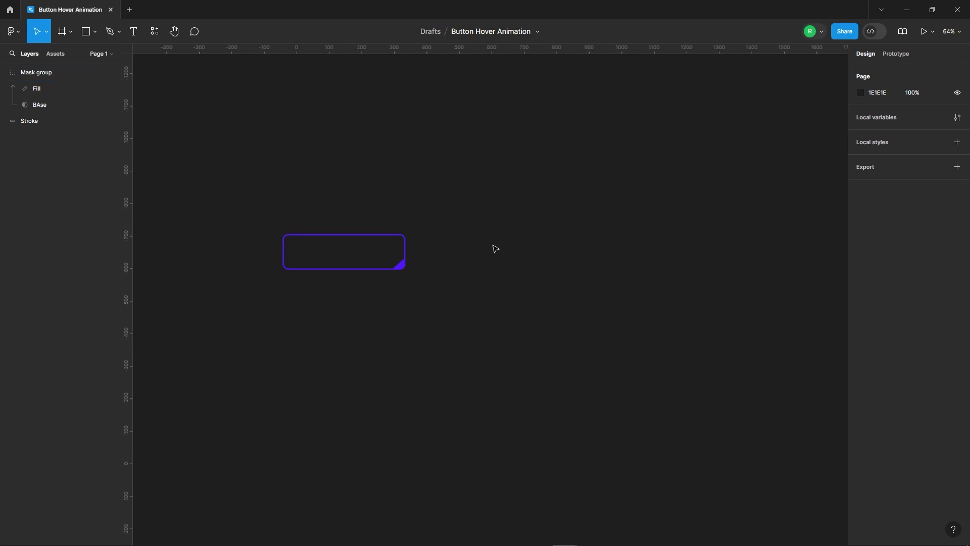
{"action": "key", "text": "t"}
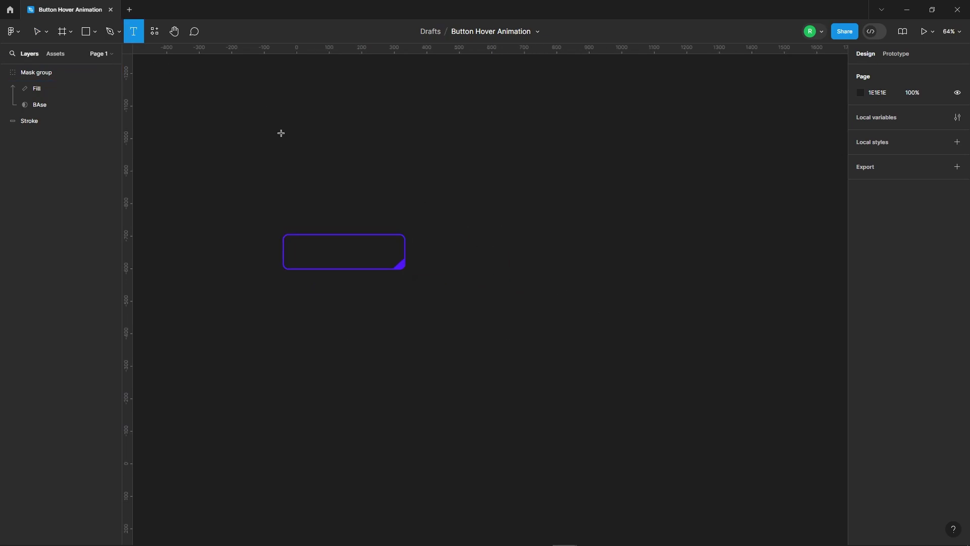
{"action": "left_click", "coordinate": [500, 216]}
{"action": "scroll", "coordinate": [549, 231], "scroll_direction": "up", "scroll_amount": 4}
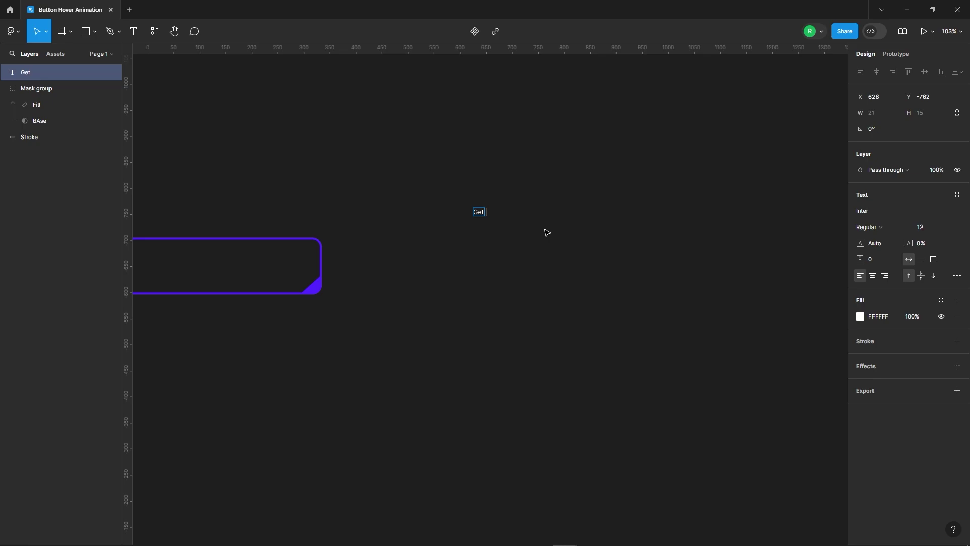
{"action": "key", "text": "Escape"}
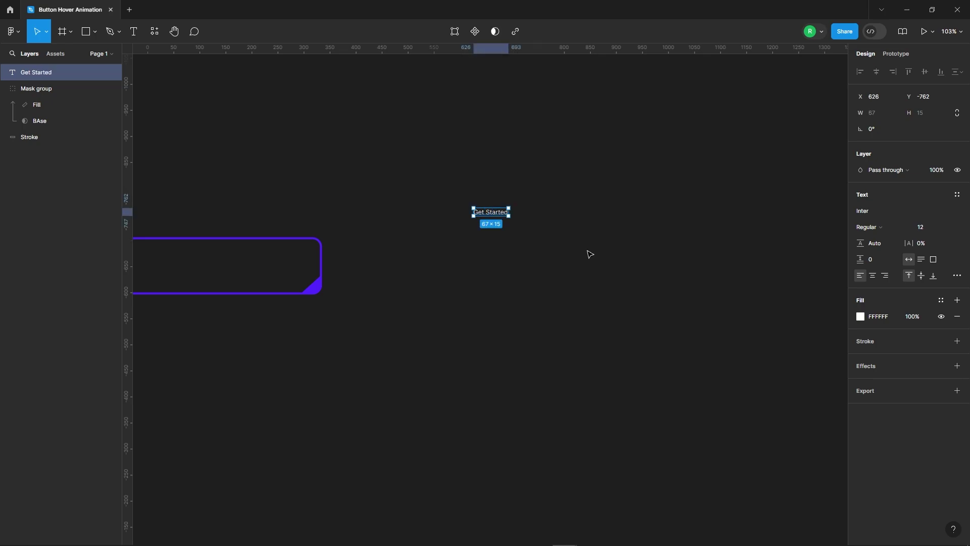
Step: Set the "Get Started" text to Semi Bold with font size 30
{"action": "left_click", "coordinate": [868, 227]}
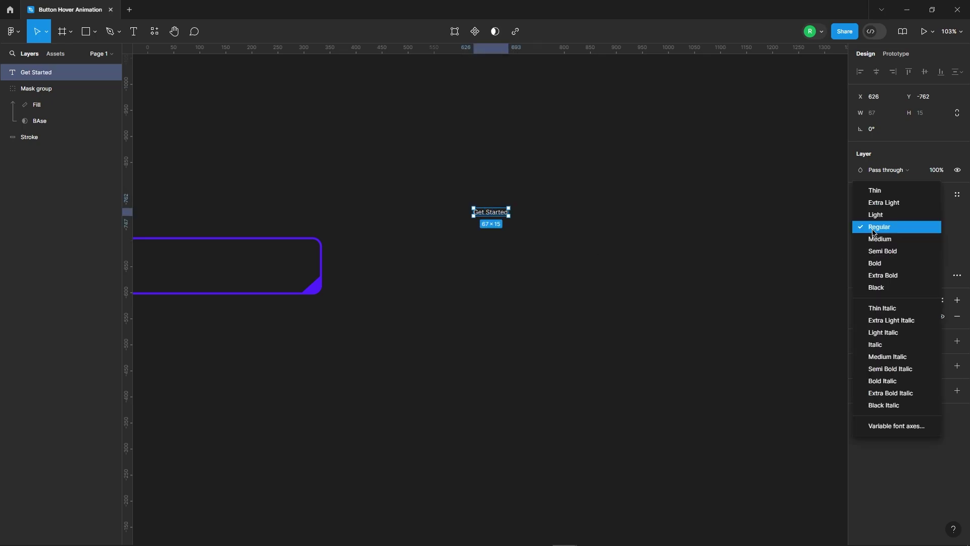
{"action": "left_click", "coordinate": [889, 250]}
{"action": "type", "text": "30"}
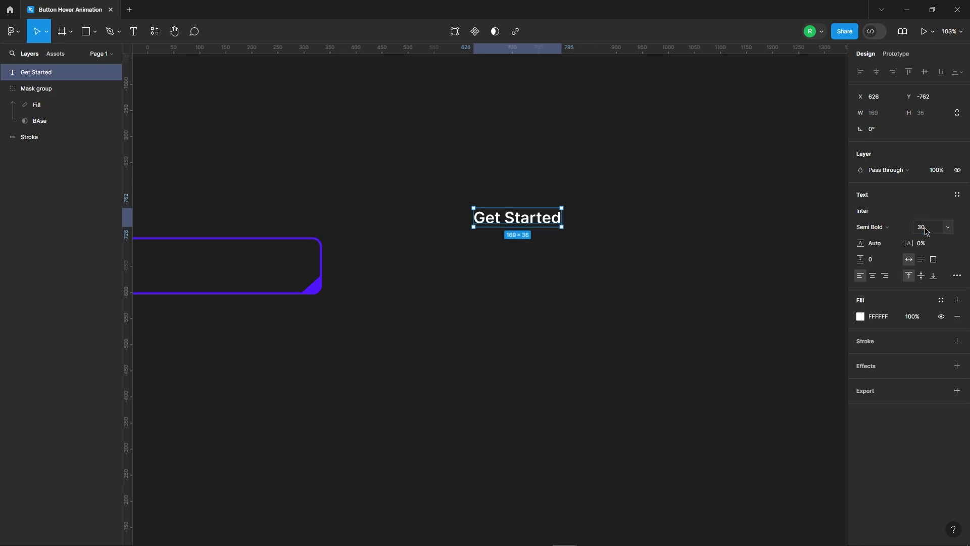
{"action": "key", "text": "Return"}
{"action": "left_click", "coordinate": [599, 245]}
Step: Draw a horizontal line about 35 long just right of the "Get Started" text with the Pen tool
{"action": "scroll", "coordinate": [592, 232], "scroll_direction": "up", "scroll_amount": 4}
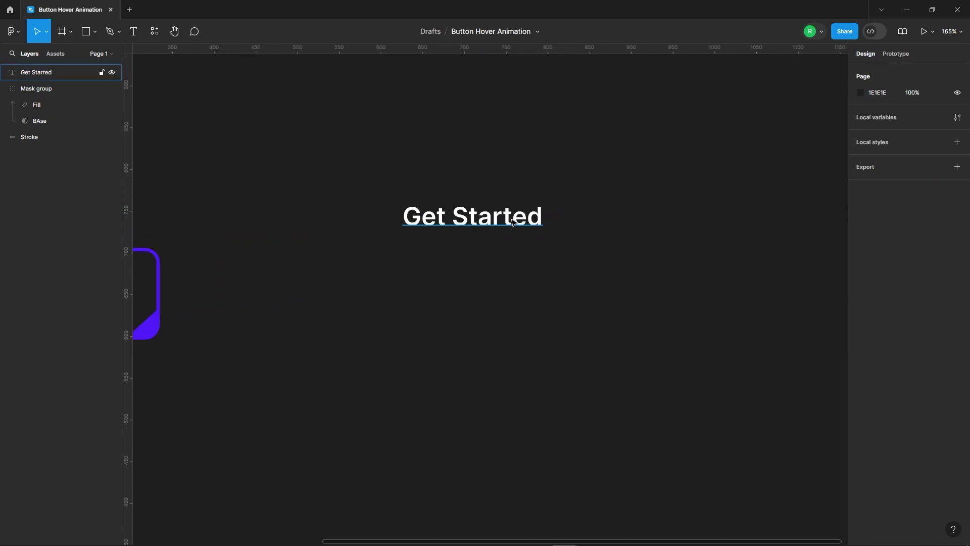
{"action": "left_click", "coordinate": [109, 32]}
{"action": "scroll", "coordinate": [579, 209], "scroll_direction": "up", "scroll_amount": 2}
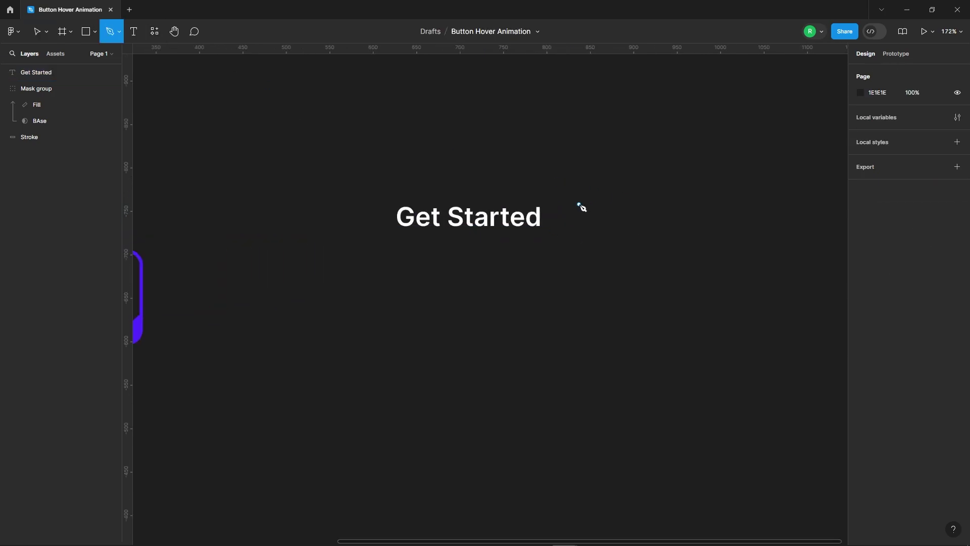
{"action": "left_click", "coordinate": [550, 217]}
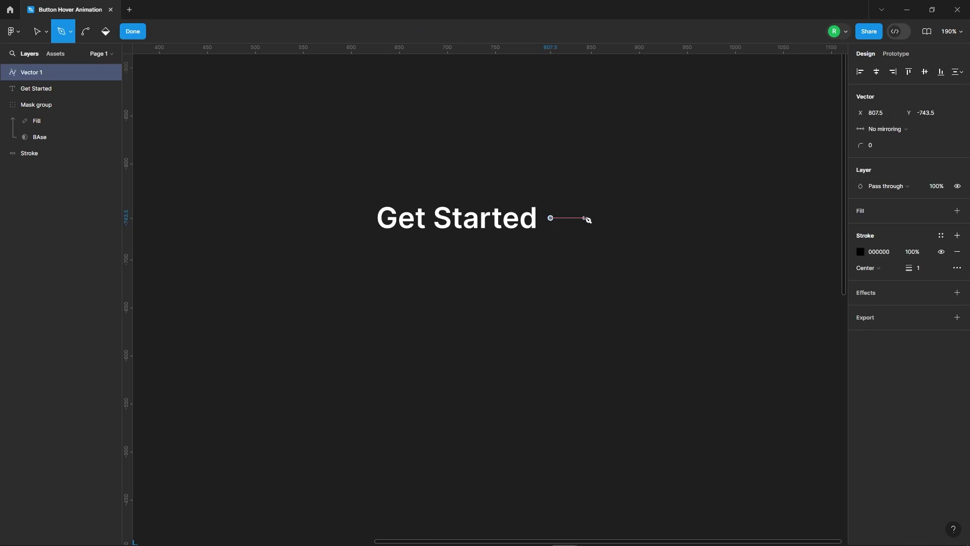
{"action": "left_click", "coordinate": [584, 218]}
{"action": "left_click", "coordinate": [133, 31]}
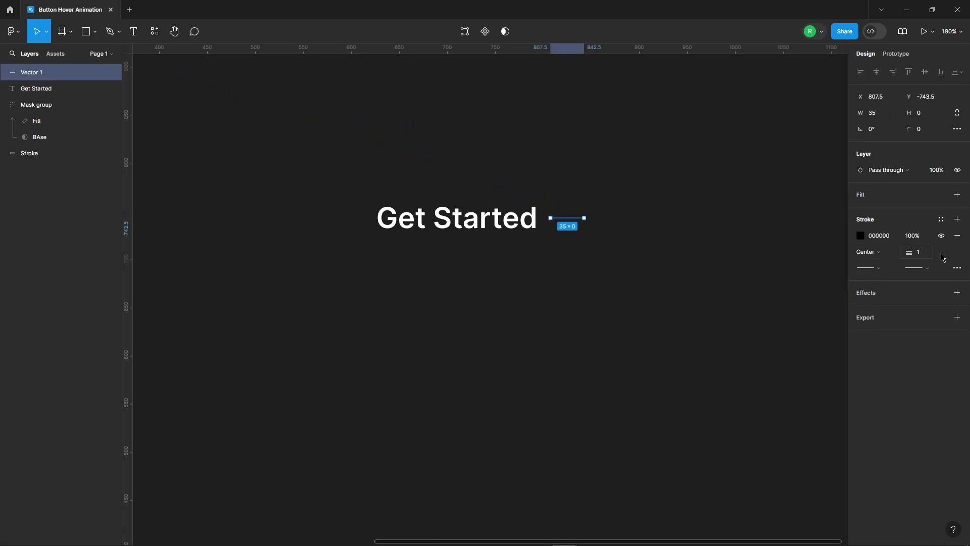
Step: Set the line's stroke weight to 4 and its colour to white (FFFFFF)
{"action": "key", "text": "Return"}
{"action": "left_click", "coordinate": [860, 236]}
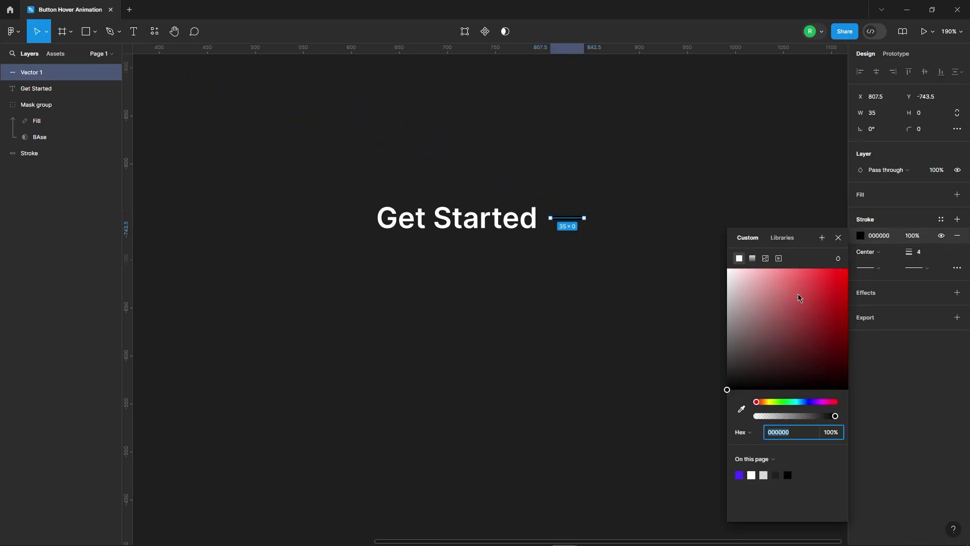
{"action": "left_click_drag", "start_coordinate": [799, 297], "coordinate": [663, 204]}
{"action": "left_click", "coordinate": [836, 239]}
{"action": "scroll", "coordinate": [650, 251], "scroll_direction": "up", "scroll_amount": 1, "text": "ctrl"}
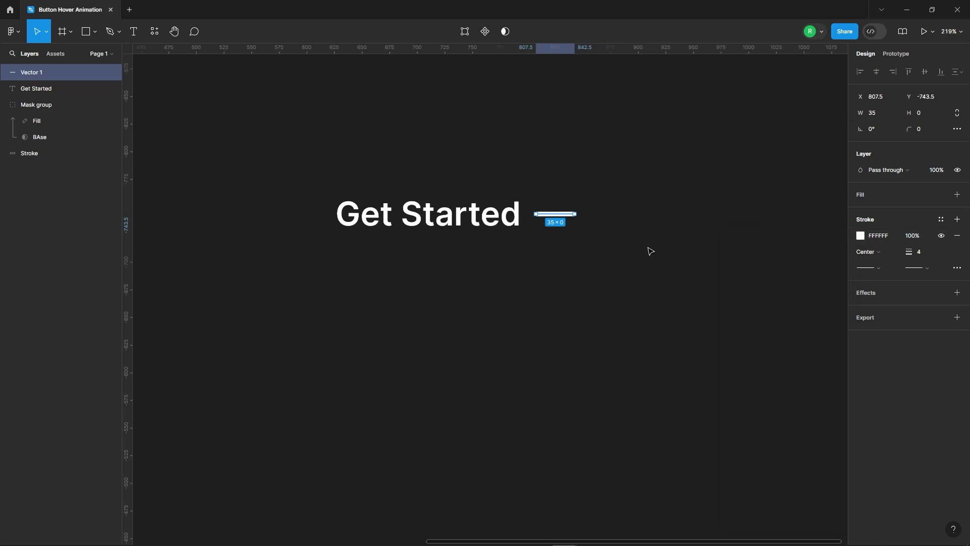
Step: Give the line a Round cap at its start and a Line arrow at its right end
{"action": "left_click", "coordinate": [865, 266]}
{"action": "left_click", "coordinate": [885, 280]}
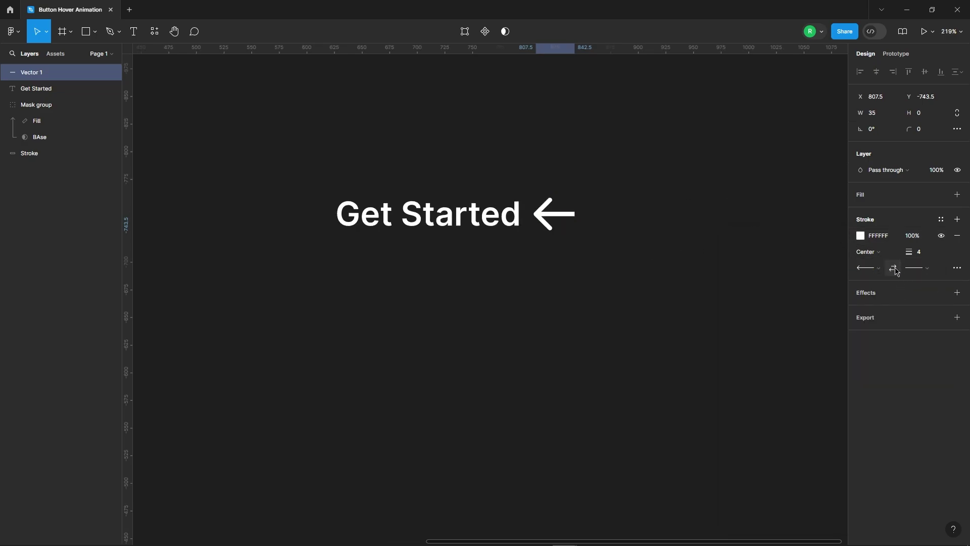
{"action": "left_click", "coordinate": [893, 268]}
{"action": "left_click", "coordinate": [868, 267]}
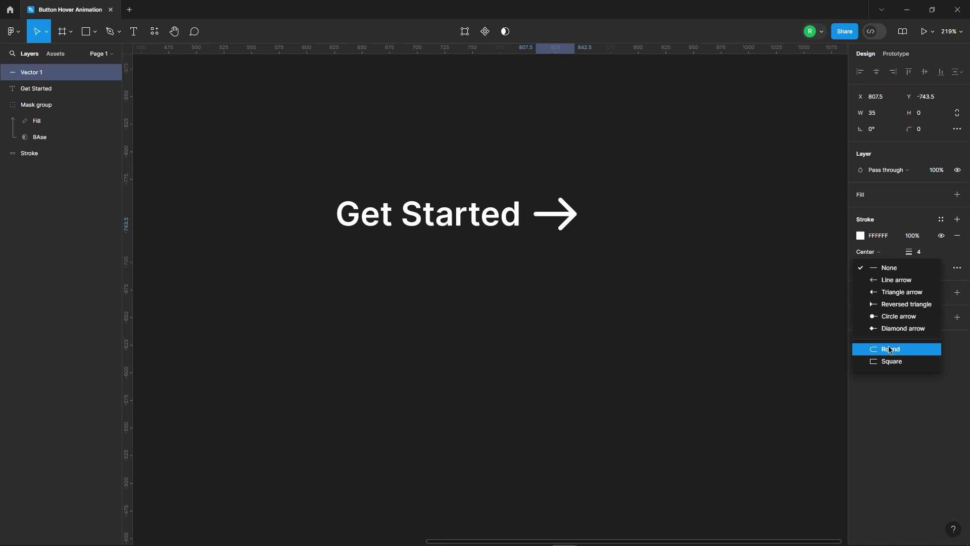
{"action": "left_click", "coordinate": [879, 348]}
{"action": "left_click", "coordinate": [715, 299]}
{"action": "left_click", "coordinate": [561, 218]}
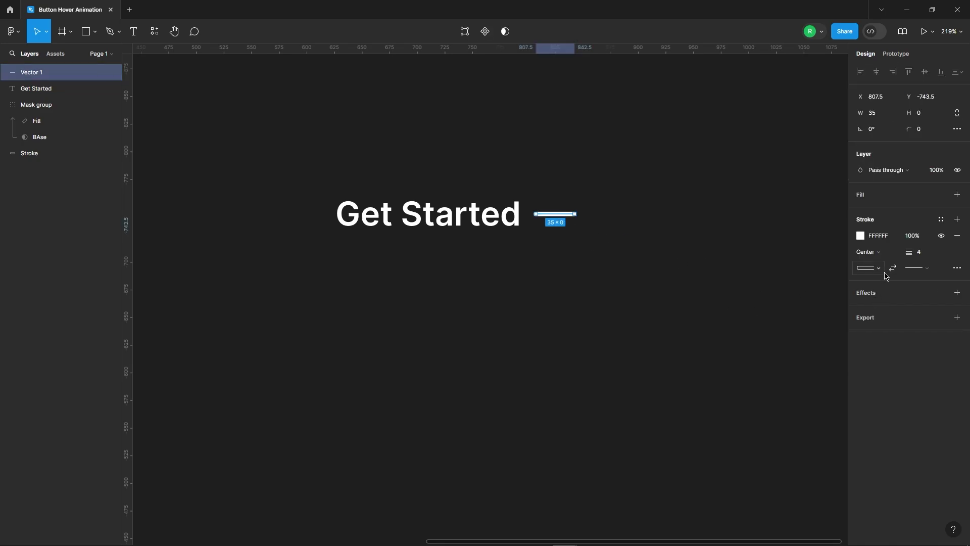
{"action": "left_click", "coordinate": [928, 273]}
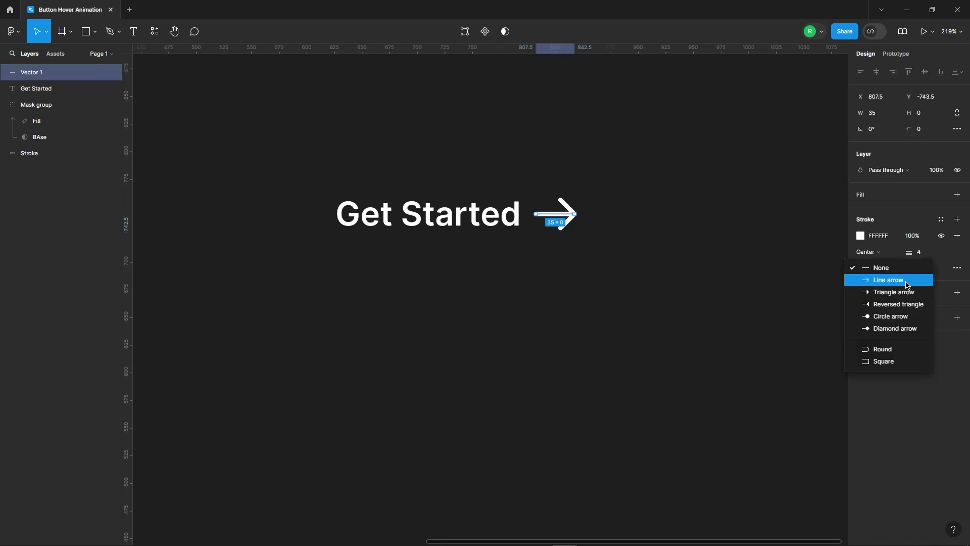
{"action": "left_click", "coordinate": [887, 277]}
{"action": "left_click", "coordinate": [606, 262]}
Step: Lengthen the arrow to about 44 by extending its tail towards the "Get Started" text
{"action": "scroll", "coordinate": [547, 187], "scroll_direction": "up", "scroll_amount": 3}
{"action": "scroll", "coordinate": [547, 188], "scroll_direction": "up", "scroll_amount": 3}
{"action": "left_click", "coordinate": [517, 271]}
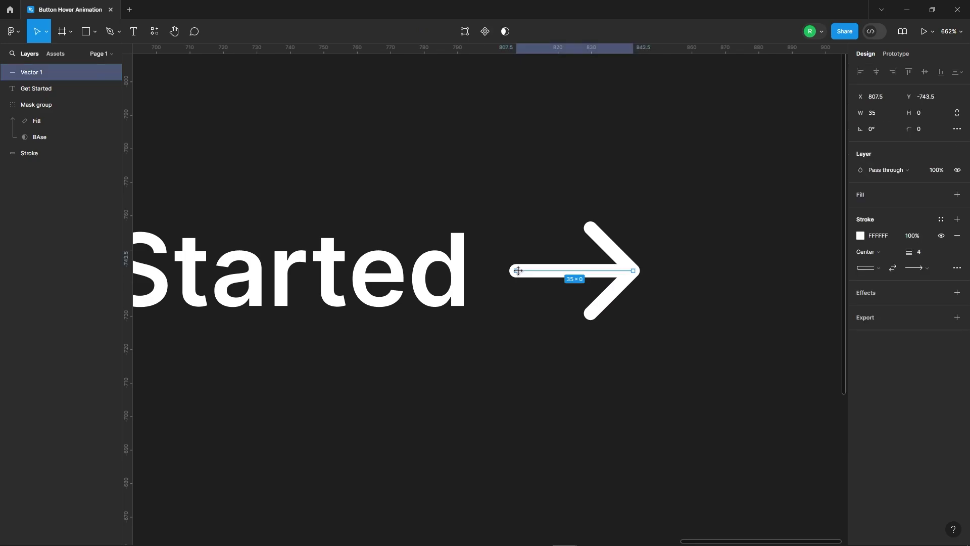
{"action": "left_click_drag", "start_coordinate": [504, 270], "coordinate": [487, 271]}
{"action": "scroll", "coordinate": [650, 216], "scroll_direction": "down", "scroll_amount": 3}
{"action": "left_click", "coordinate": [664, 221]}
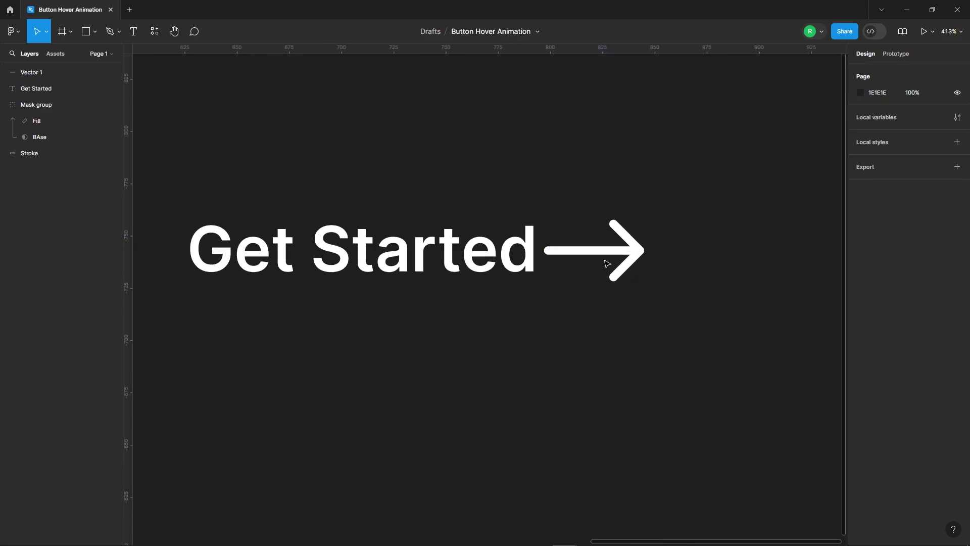
Step: Nudge the arrow right so that it sits 10 away from the "Get Started" text
{"action": "left_click", "coordinate": [603, 252]}
{"action": "key", "text": "alt"}
{"action": "key", "text": "Right"}
{"action": "key", "text": "Right"}
{"action": "key", "text": "Right"}
{"action": "key", "text": "Right"}
{"action": "key", "text": "Right"}
{"action": "key", "text": "Right"}
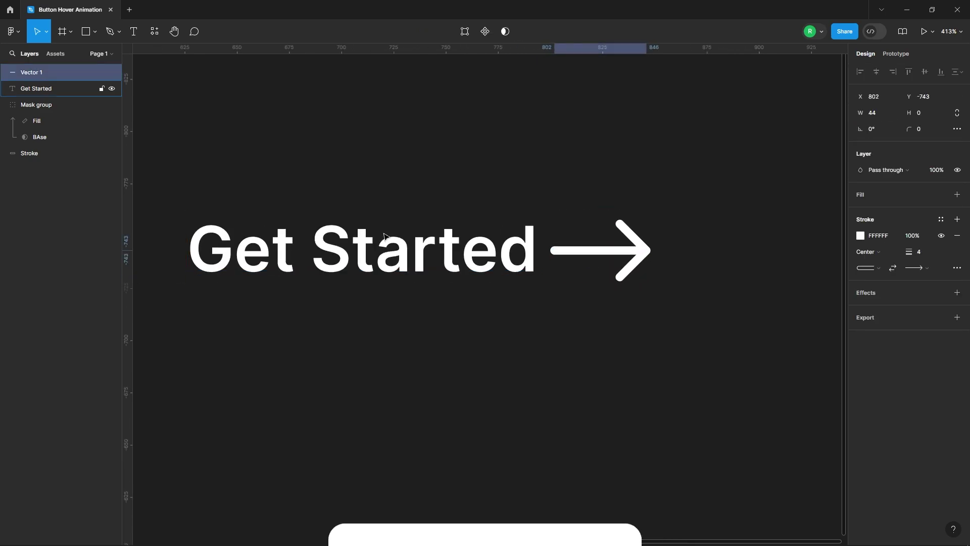
Step: Group the "Get Started" text and the arrow together
{"action": "scroll", "coordinate": [379, 314], "scroll_direction": "down", "scroll_amount": 3}
{"action": "left_click_drag", "start_coordinate": [301, 191], "coordinate": [608, 346]}
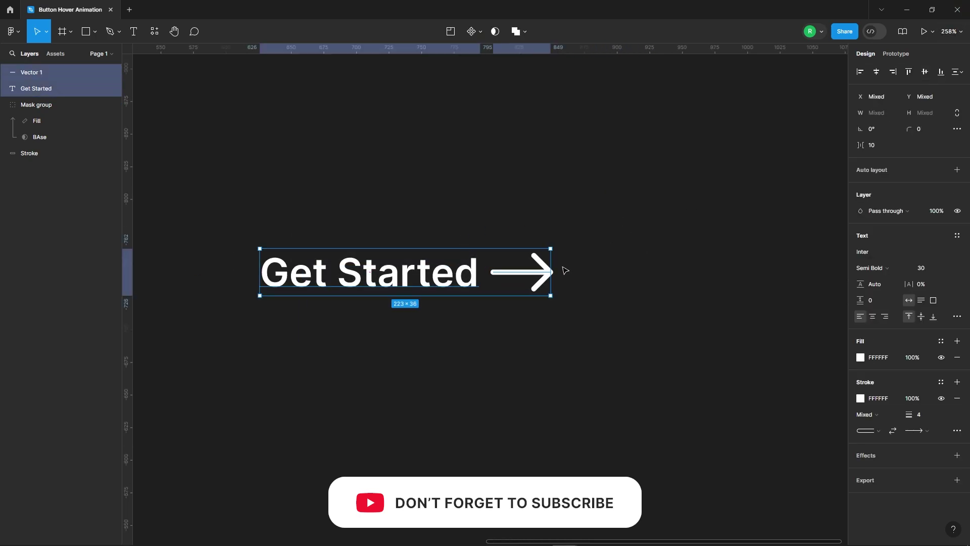
{"action": "right_click", "coordinate": [445, 273]}
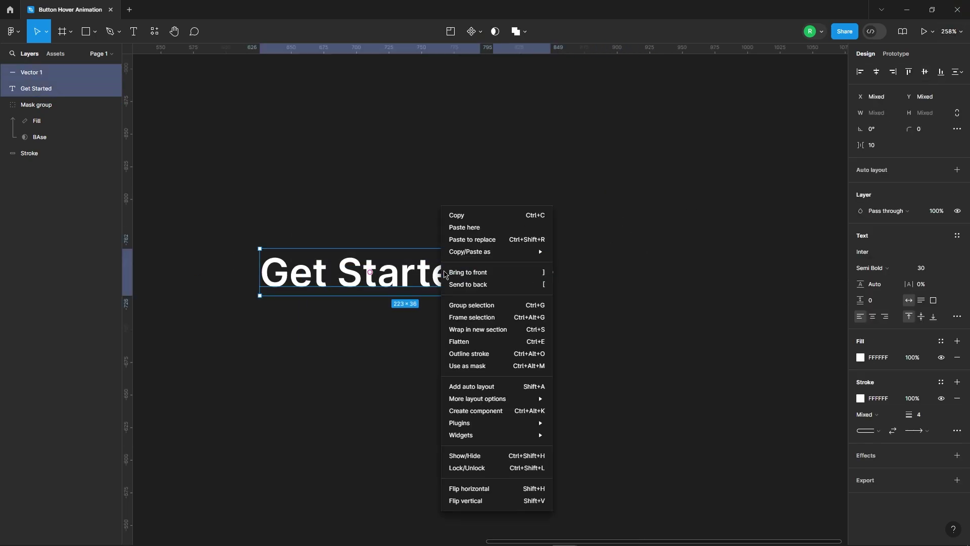
{"action": "left_click", "coordinate": [486, 304]}
{"action": "left_click", "coordinate": [592, 205]}
Step: Duplicate the text and arrow group about 67 straight below the original
{"action": "scroll", "coordinate": [592, 205], "scroll_direction": "down", "scroll_amount": 2}
{"action": "left_click", "coordinate": [478, 244]}
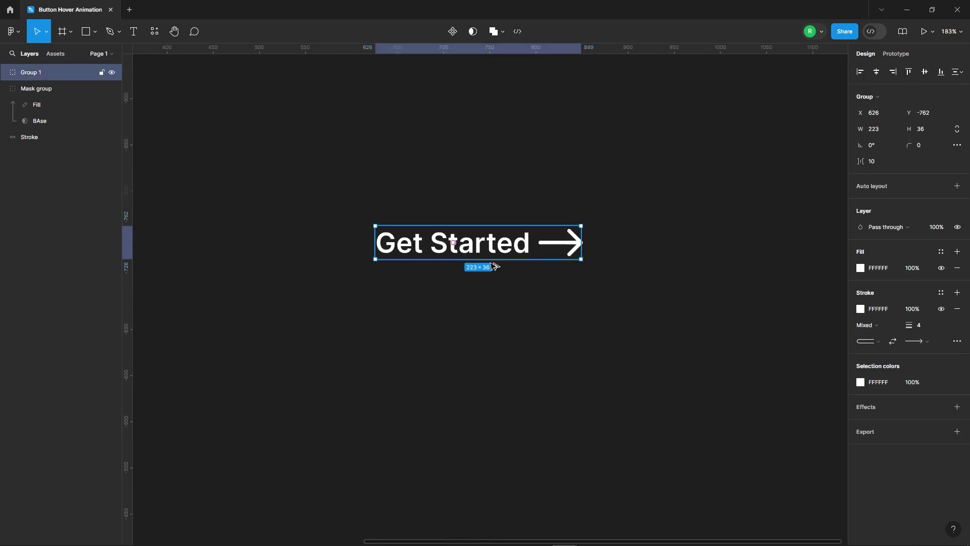
{"action": "left_click_drag", "start_coordinate": [494, 266], "coordinate": [494, 328]}
Step: Rename the upper text group "Text1" and its lower copy "Text2"
{"action": "left_click", "coordinate": [31, 87]}
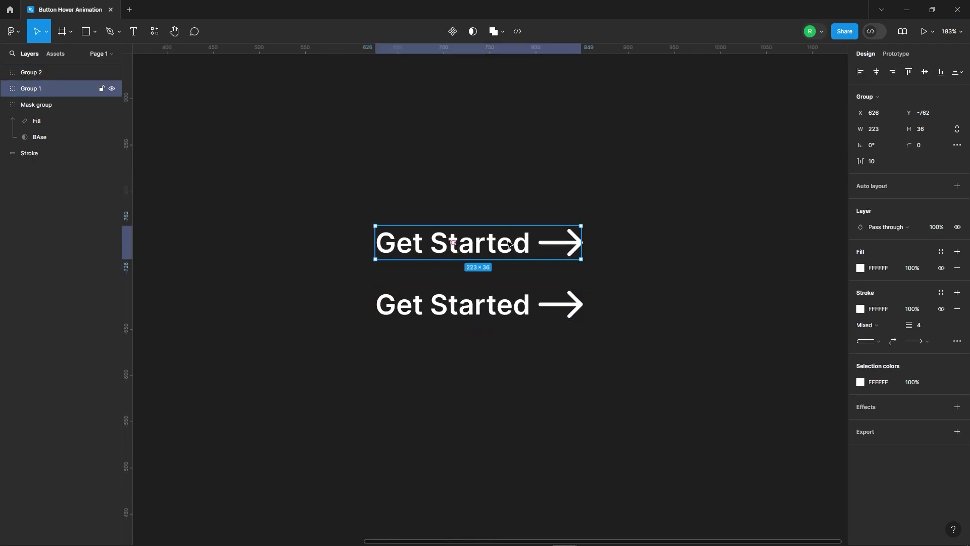
{"action": "double_click", "coordinate": [33, 88]}
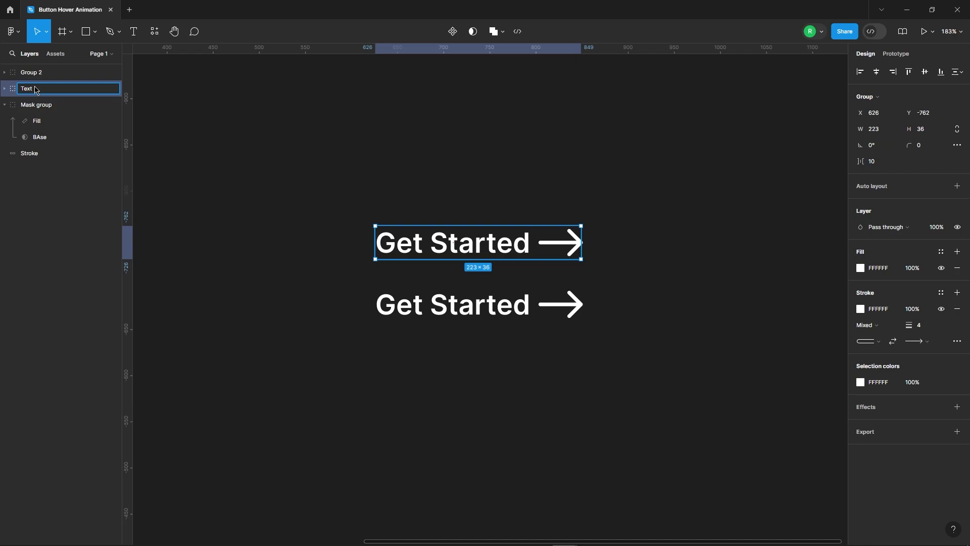
{"action": "type", "text": "Text1"}
{"action": "left_click", "coordinate": [43, 74]}
{"action": "double_click", "coordinate": [43, 74]}
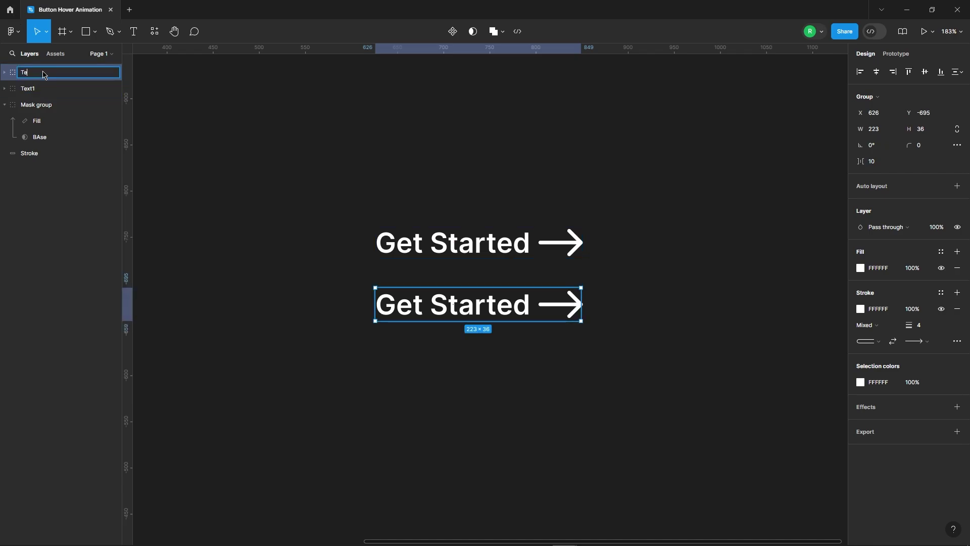
Step: Move the Text1 and Text2 groups together onto the outlined button
{"action": "left_click_drag", "start_coordinate": [350, 151], "coordinate": [651, 406]}
{"action": "left_click", "coordinate": [687, 263]}
{"action": "scroll", "coordinate": [690, 267], "scroll_direction": "down", "scroll_amount": 3}
{"action": "left_click_drag", "start_coordinate": [491, 179], "coordinate": [692, 358]}
{"action": "scroll", "coordinate": [706, 288], "scroll_direction": "down", "scroll_amount": 3}
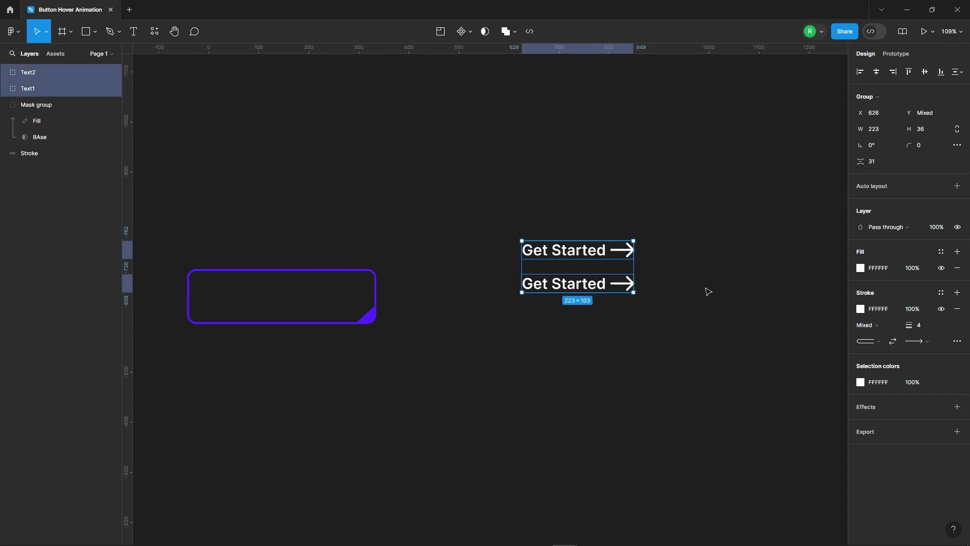
{"action": "left_click_drag", "start_coordinate": [629, 265], "coordinate": [387, 297]}
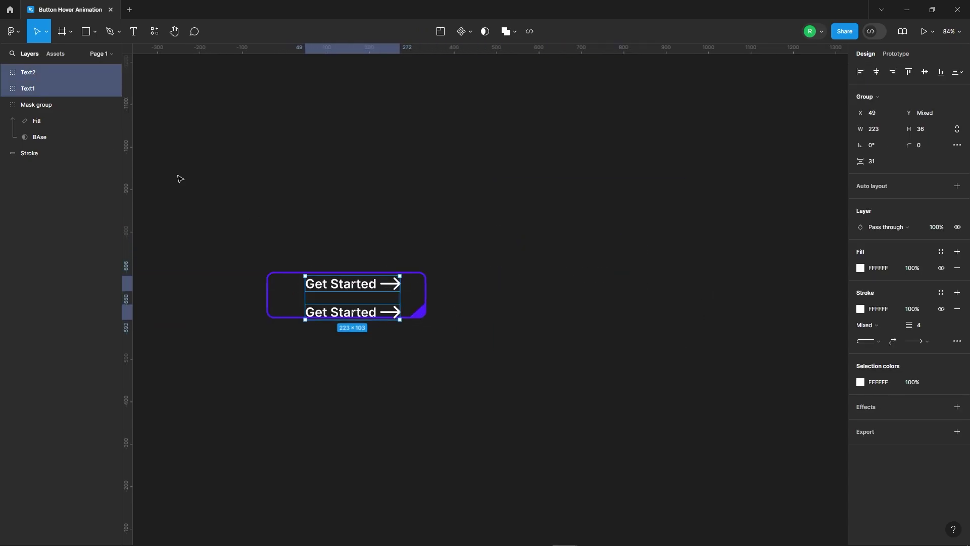
Step: Put the Text1 and Text2 groups inside the Mask group, above the Fill layer
{"action": "left_click_drag", "start_coordinate": [52, 84], "coordinate": [57, 117]}
{"action": "left_click", "coordinate": [245, 359]}
{"action": "scroll", "coordinate": [301, 305], "scroll_direction": "up", "scroll_amount": 4}
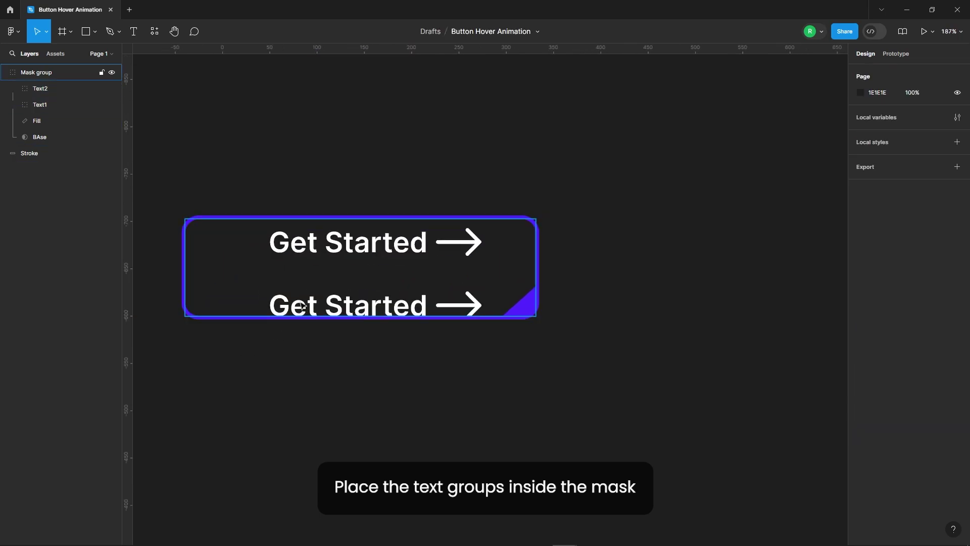
Step: Centre Text1 and then Text2 horizontally and vertically within the button mask
{"action": "double_click", "coordinate": [369, 240]}
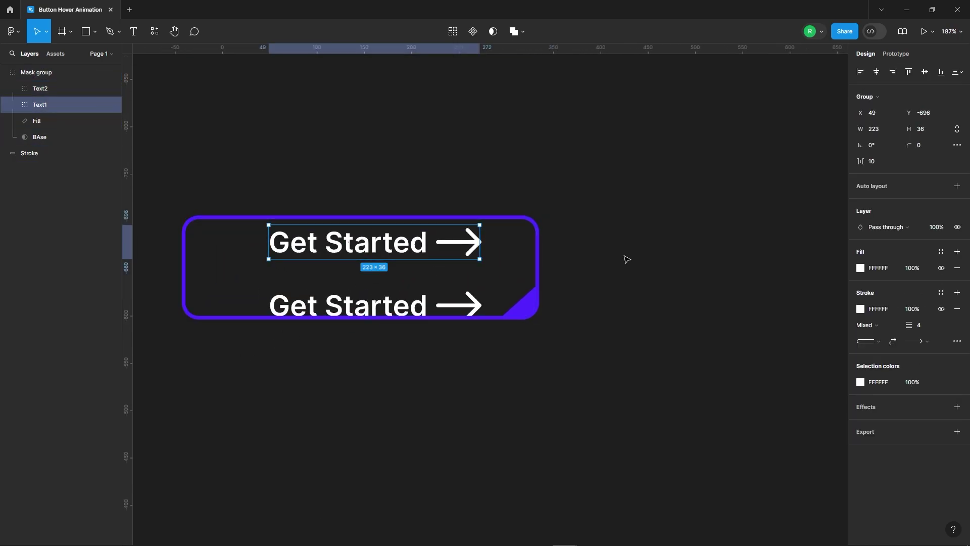
{"action": "left_click", "coordinate": [874, 73]}
{"action": "left_click", "coordinate": [924, 72]}
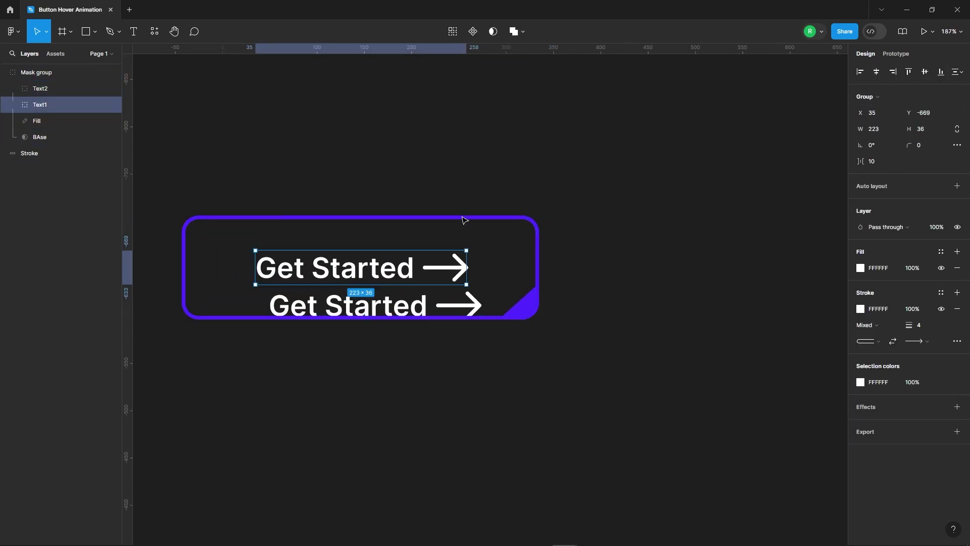
{"action": "left_click", "coordinate": [404, 318]}
{"action": "left_click", "coordinate": [876, 71]}
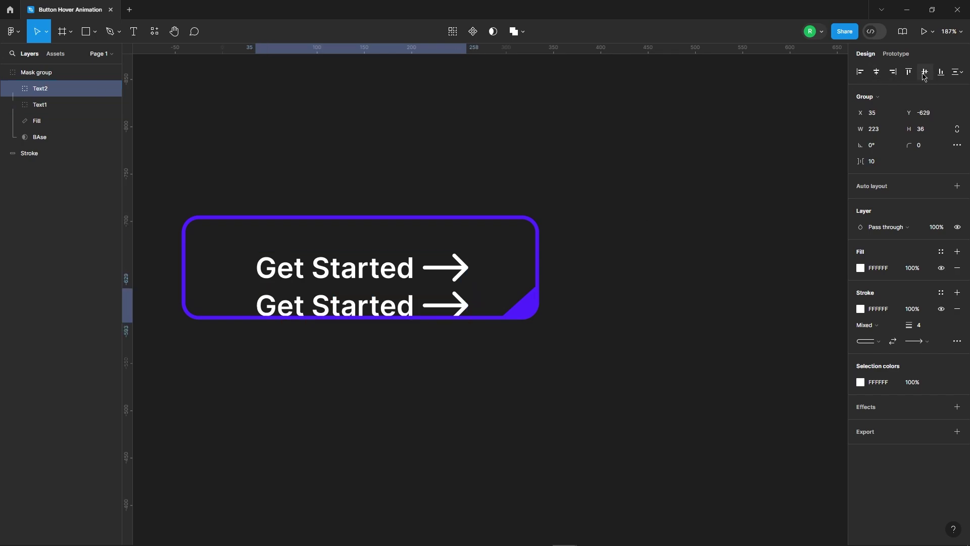
{"action": "left_click", "coordinate": [924, 72]}
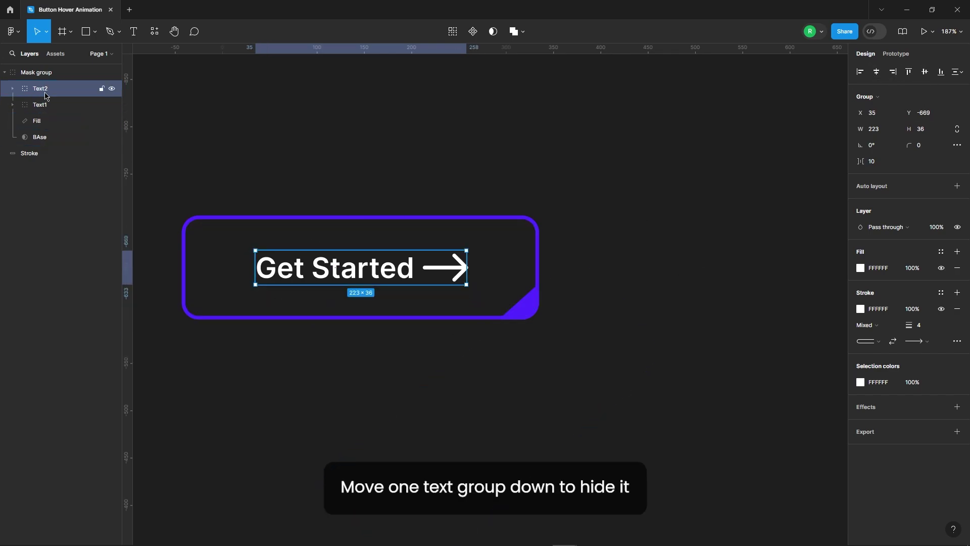
Step: Move Text2 straight down by 80 so that it lies below the button, outside the mask
{"action": "key", "text": "shift+Down"}
{"action": "key", "text": "shift+Down"}
{"action": "key", "text": "shift+Down"}
{"action": "key", "text": "shift+Down"}
{"action": "key", "text": "shift+Down"}
{"action": "key", "text": "shift+Down"}
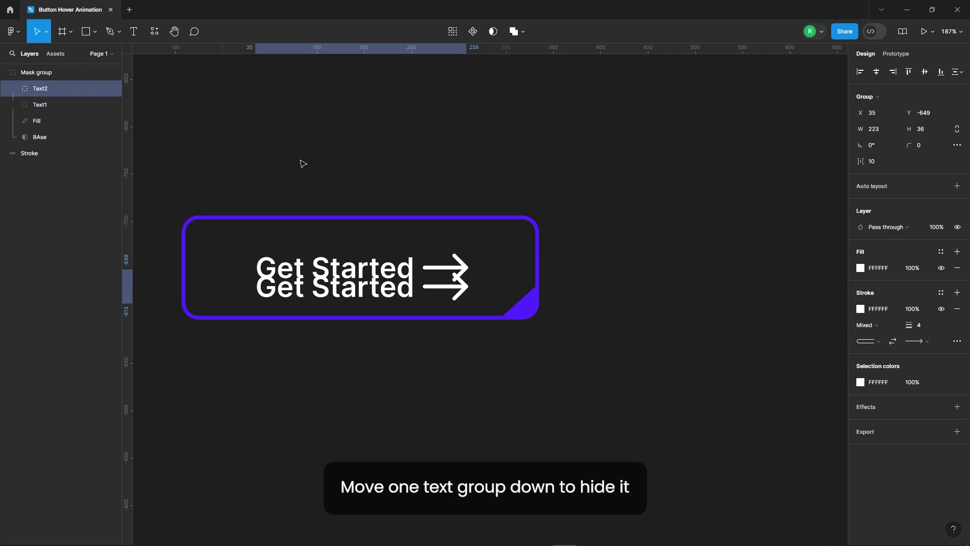
{"action": "key", "text": "shift+Down"}
{"action": "key", "text": "shift+Down"}
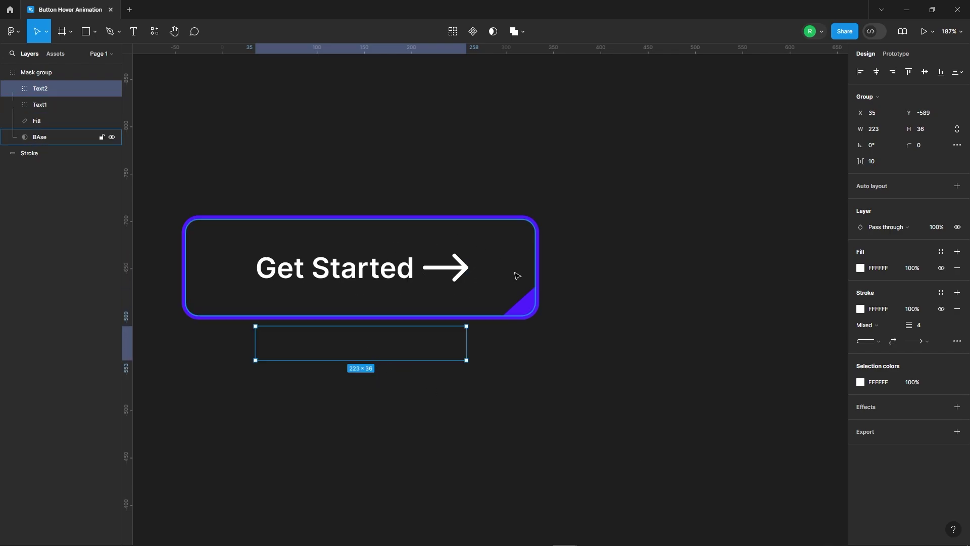
{"action": "left_click", "coordinate": [650, 271]}
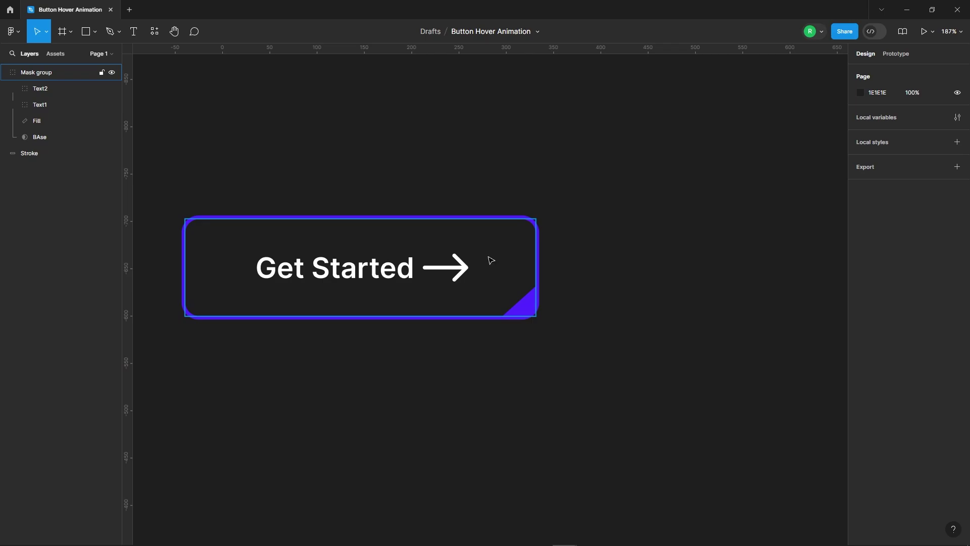
{"action": "scroll", "coordinate": [630, 245], "scroll_direction": "down", "scroll_amount": 3}
{"action": "double_click", "coordinate": [443, 253]}
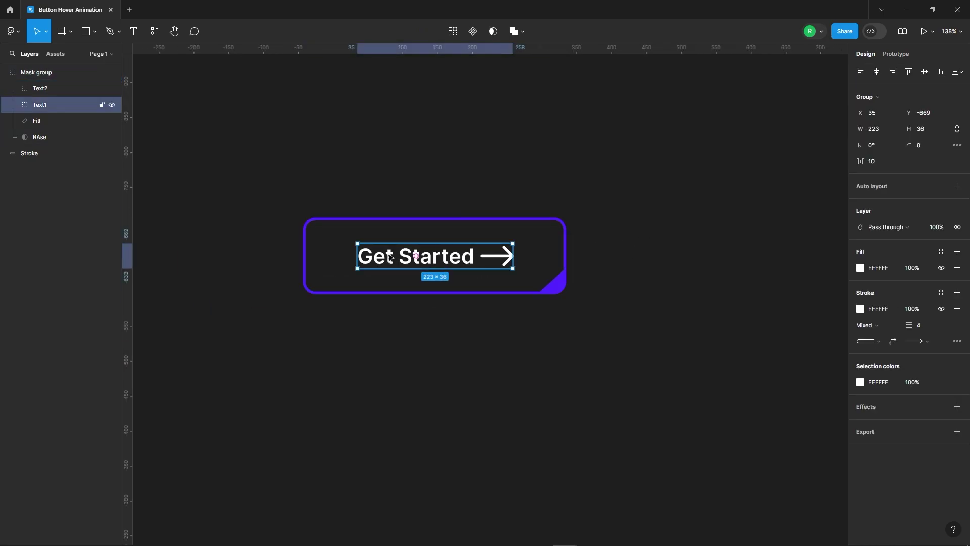
{"action": "left_click", "coordinate": [646, 222]}
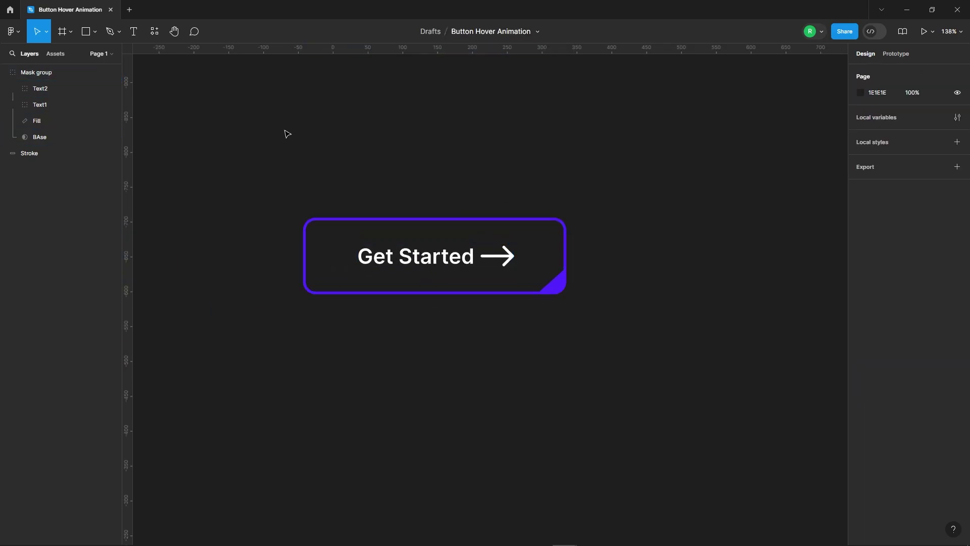
Step: Draw a rectangle over the button's interior and stretch its upper edge so it measures 370 × 102
{"action": "left_click", "coordinate": [86, 32]}
{"action": "scroll", "coordinate": [365, 272], "scroll_direction": "up", "scroll_amount": 3}
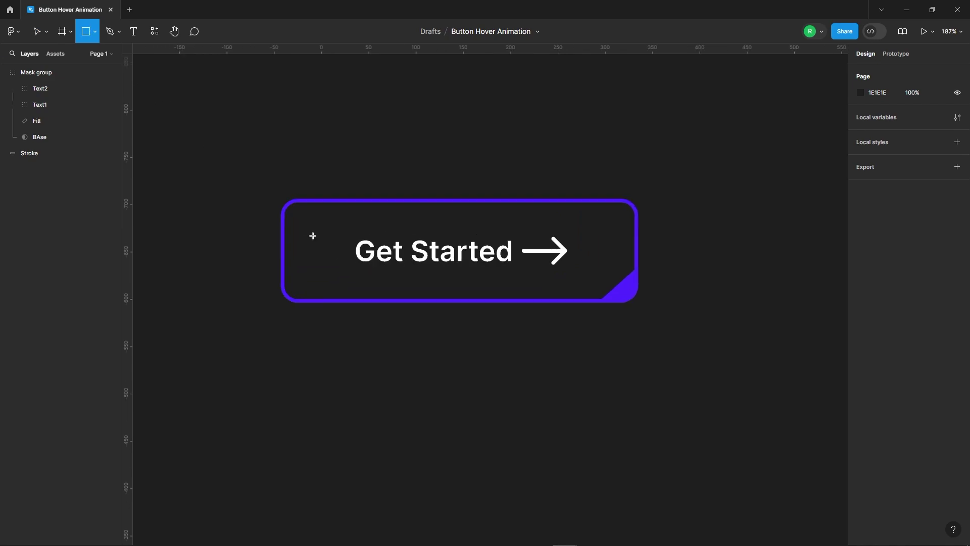
{"action": "left_click_drag", "start_coordinate": [284, 205], "coordinate": [634, 299]}
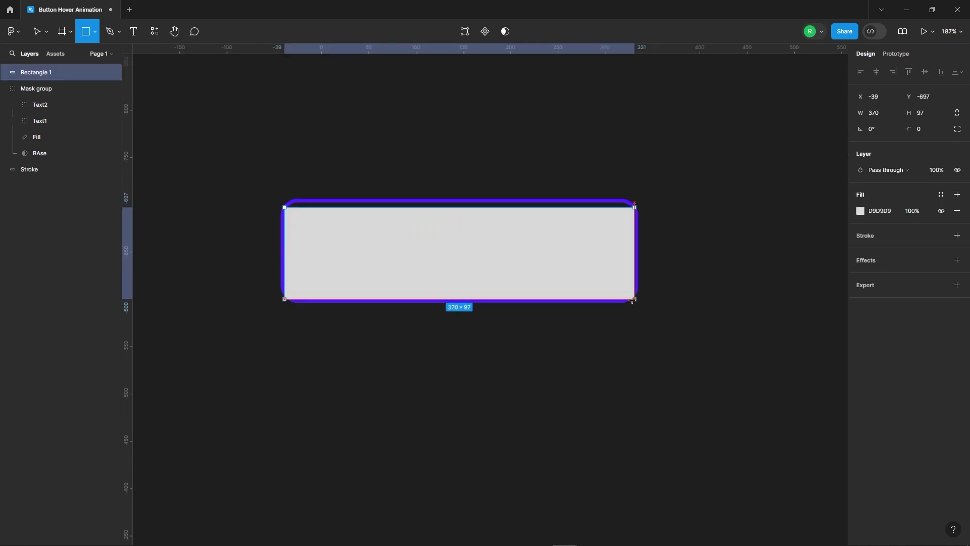
{"action": "left_click_drag", "start_coordinate": [504, 204], "coordinate": [506, 201]}
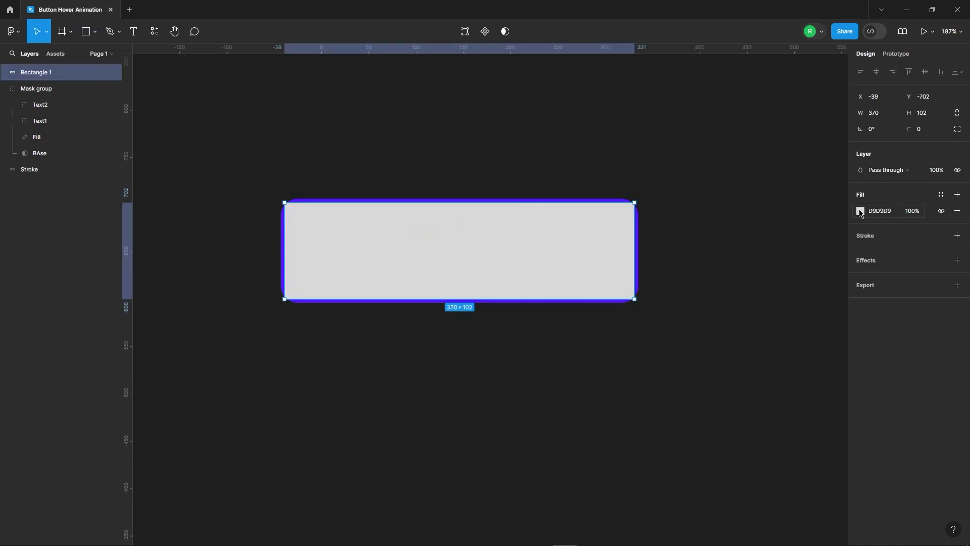
Step: Fill the new rectangle with the purple 5227FF sampled from the button's outline
{"action": "left_click", "coordinate": [861, 211]}
{"action": "left_click", "coordinate": [741, 384]}
{"action": "scroll", "coordinate": [637, 279], "scroll_direction": "up", "scroll_amount": 5}
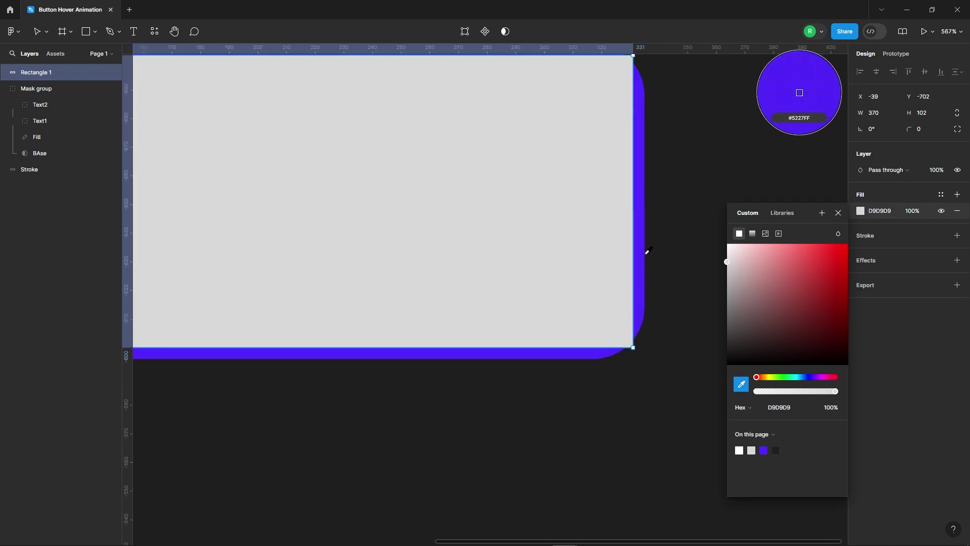
{"action": "left_click", "coordinate": [639, 252]}
{"action": "scroll", "coordinate": [629, 267], "scroll_direction": "down", "scroll_amount": 4}
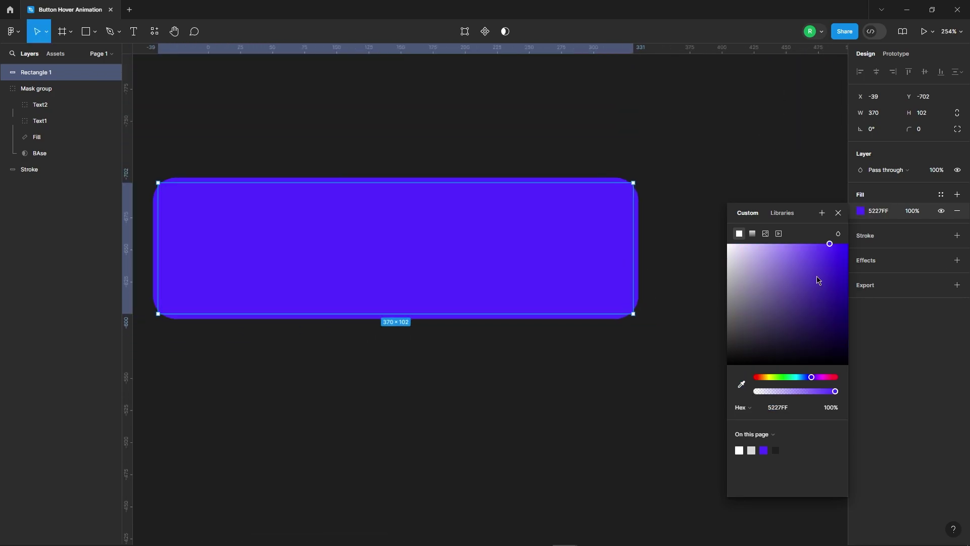
{"action": "left_click", "coordinate": [838, 212]}
Step: Send the purple rectangle to the back and rename it "Blur"
{"action": "right_click", "coordinate": [570, 231]}
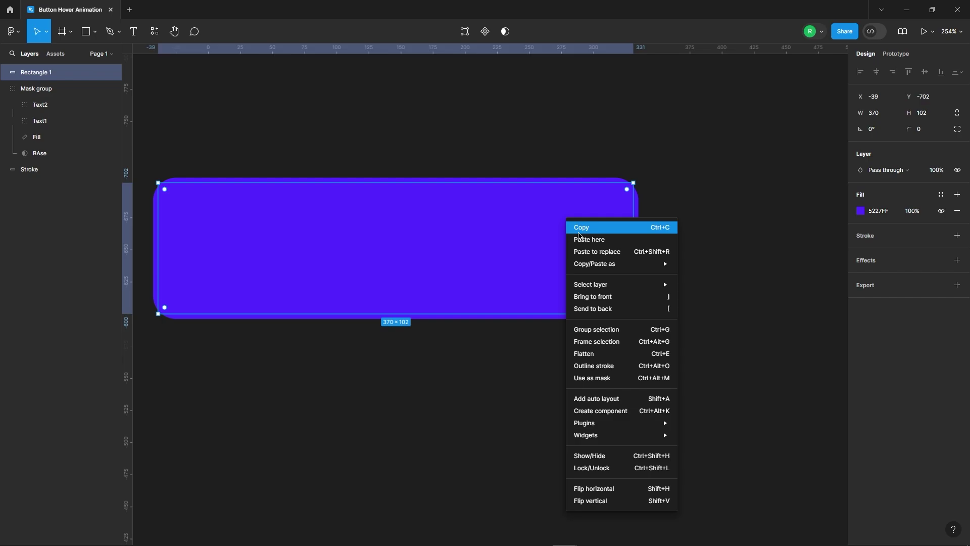
{"action": "left_click", "coordinate": [601, 313]}
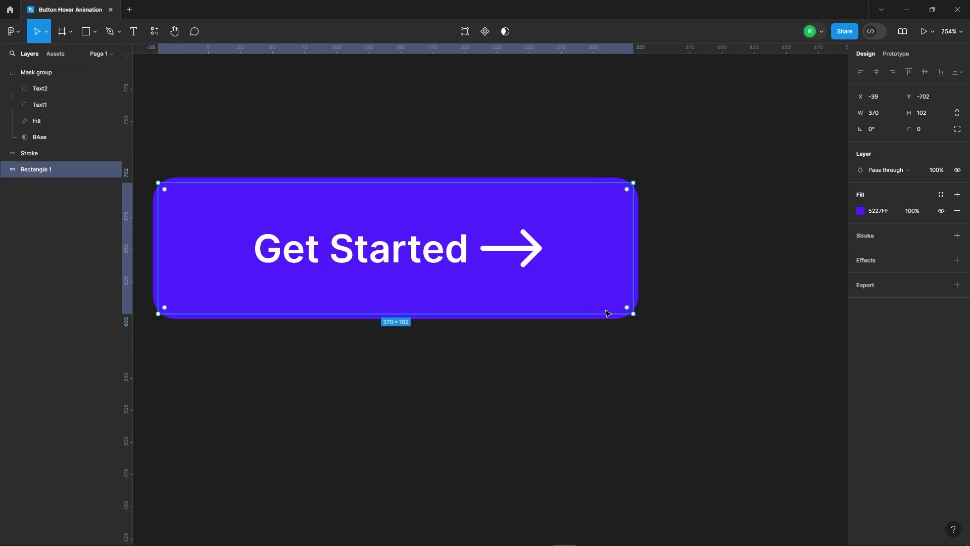
{"action": "double_click", "coordinate": [40, 170]}
{"action": "type", "text": "Blur"}
{"action": "key", "text": "Return"}
Step: Add a layer blur of about 56 to the Blur rectangle behind the button
{"action": "left_click", "coordinate": [864, 261]}
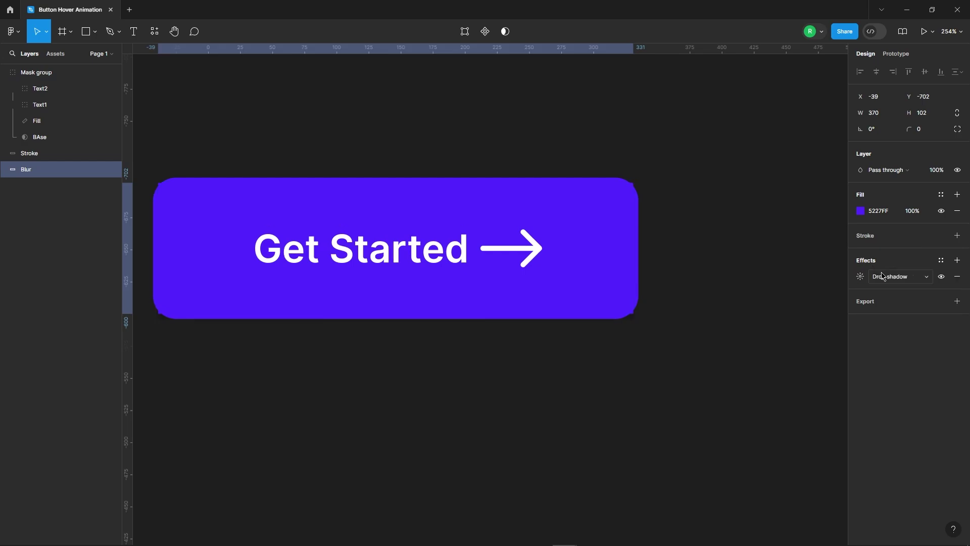
{"action": "left_click", "coordinate": [885, 277]}
{"action": "left_click", "coordinate": [873, 288]}
{"action": "left_click", "coordinate": [857, 281]}
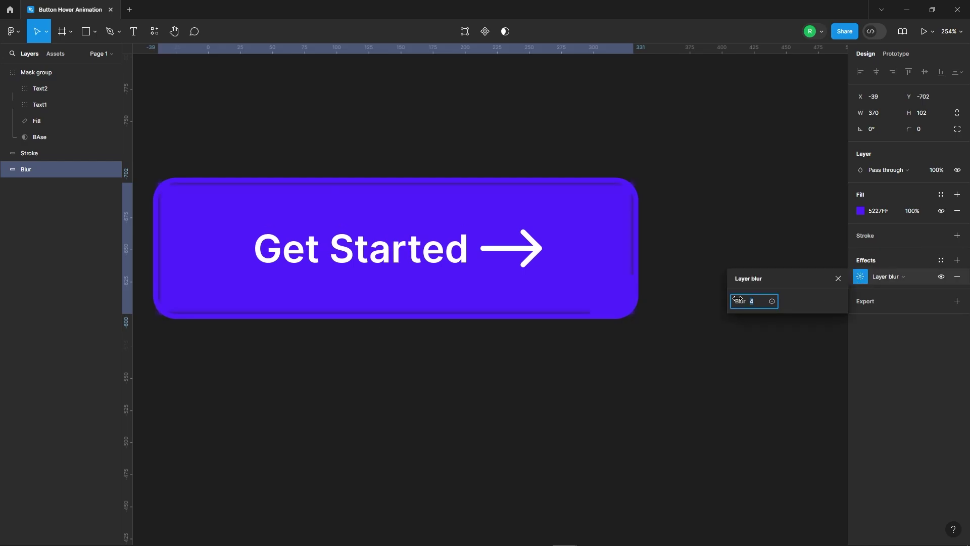
{"action": "left_click_drag", "start_coordinate": [736, 299], "coordinate": [288, 286]}
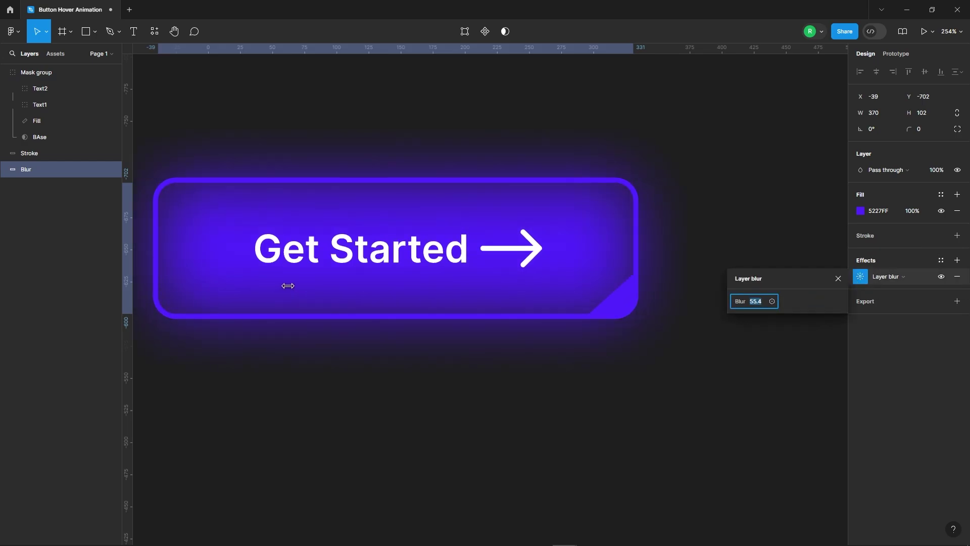
{"action": "scroll", "coordinate": [621, 285], "scroll_direction": "down", "scroll_amount": 3}
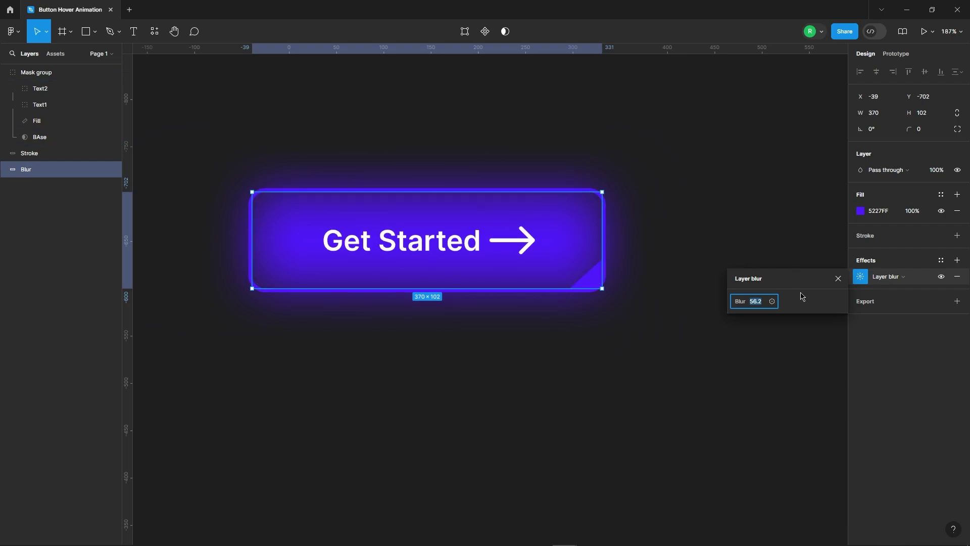
{"action": "left_click", "coordinate": [837, 281]}
{"action": "left_click", "coordinate": [680, 272]}
Step: Set the Blur layer's opacity to 0%
{"action": "left_click", "coordinate": [362, 210]}
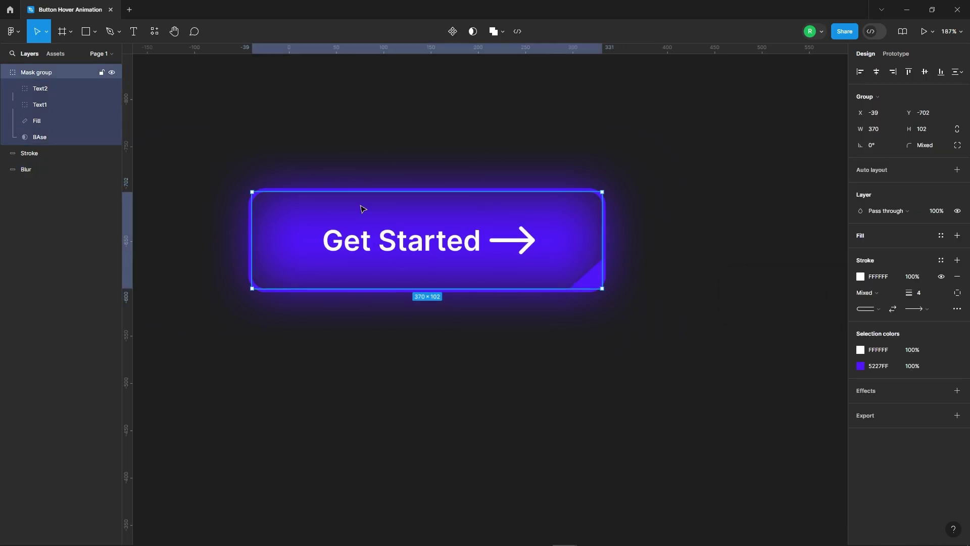
{"action": "left_click", "coordinate": [51, 176]}
{"action": "left_click", "coordinate": [673, 244]}
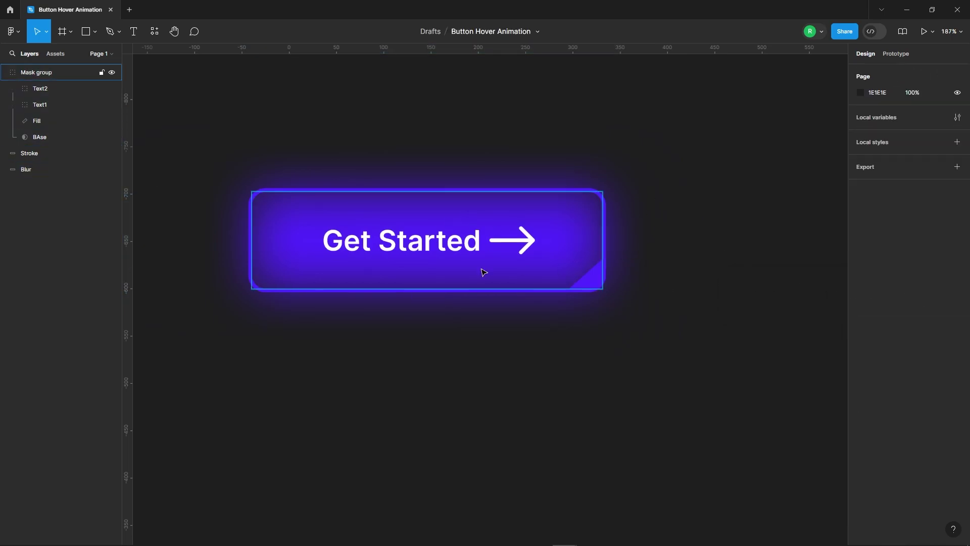
{"action": "left_click", "coordinate": [98, 171]}
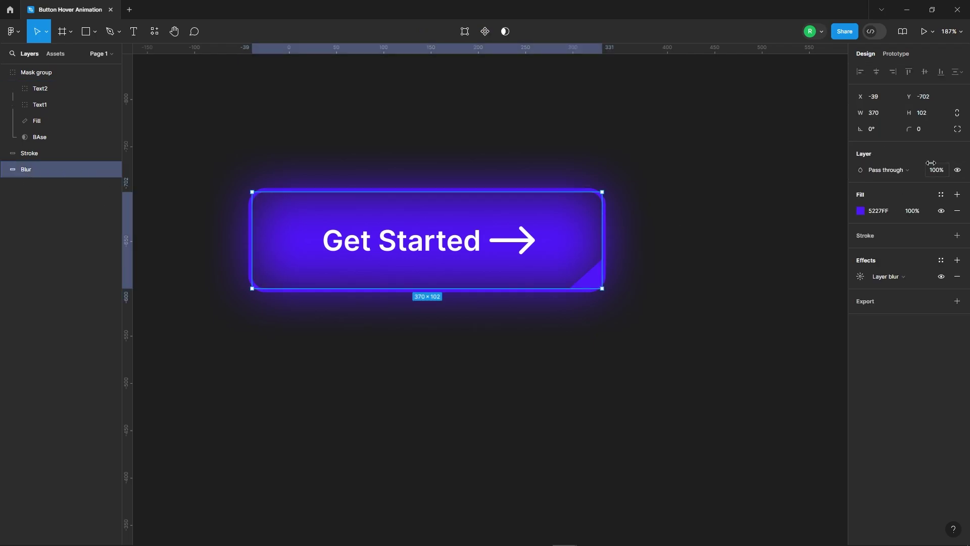
{"action": "type", "text": "0"}
{"action": "key", "text": "Return"}
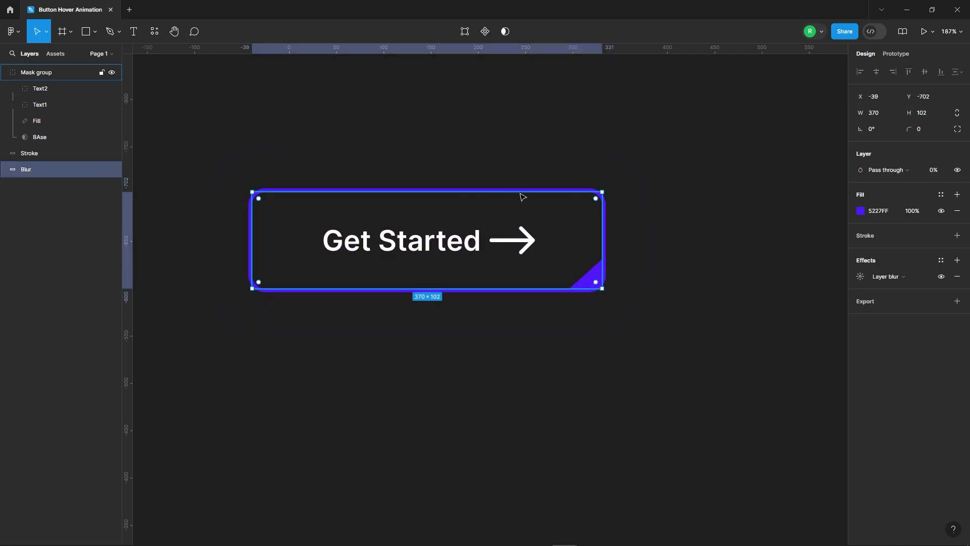
{"action": "left_click", "coordinate": [655, 217]}
Step: Wrap the mask group, Stroke and Blur layers together in one frame
{"action": "left_click_drag", "start_coordinate": [184, 102], "coordinate": [769, 411]}
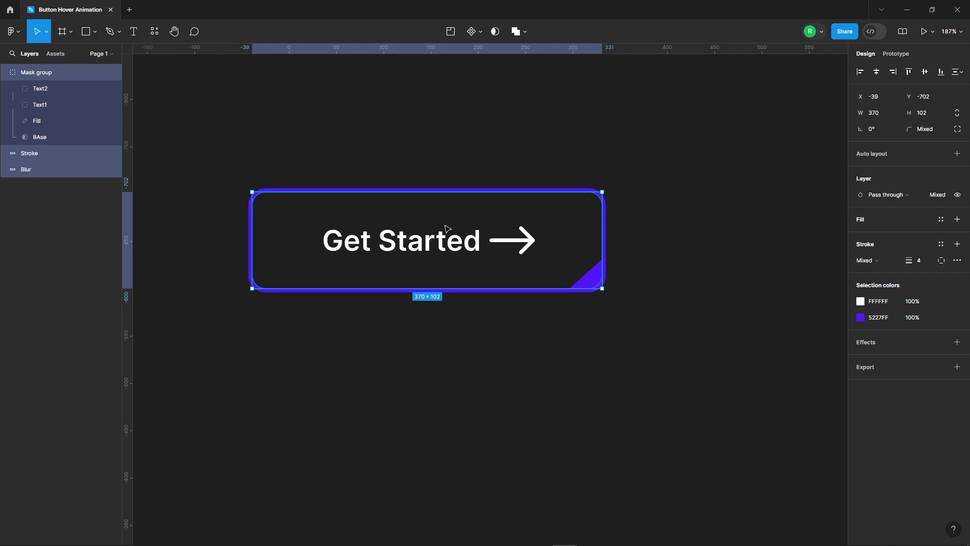
{"action": "right_click", "coordinate": [452, 195]}
{"action": "left_click", "coordinate": [482, 305]}
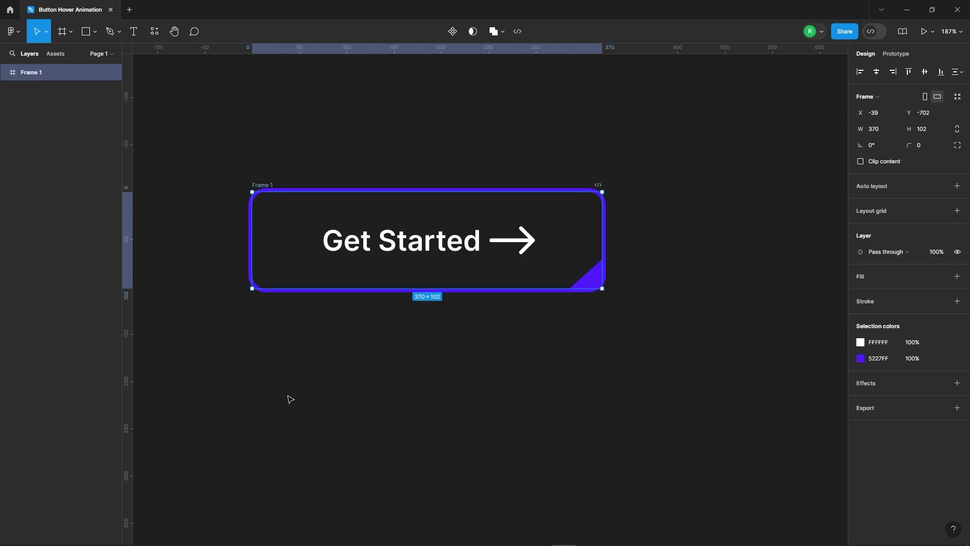
{"action": "left_click", "coordinate": [273, 399]}
Step: Duplicate the button frame straight to the right, placing the copy at X 429 level with the original
{"action": "scroll", "coordinate": [252, 397], "scroll_direction": "down", "scroll_amount": 5}
{"action": "left_click", "coordinate": [261, 283]}
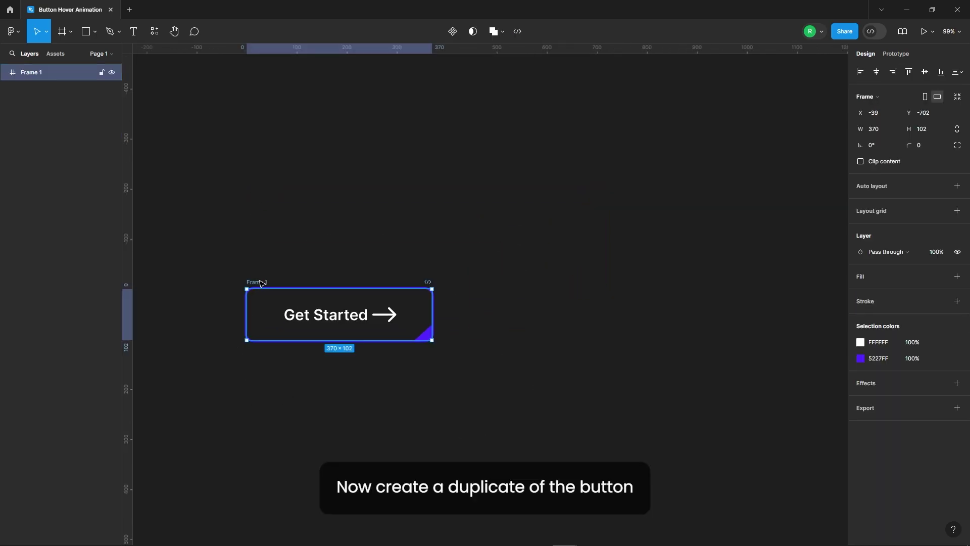
{"action": "left_click_drag", "start_coordinate": [262, 283], "coordinate": [494, 283]}
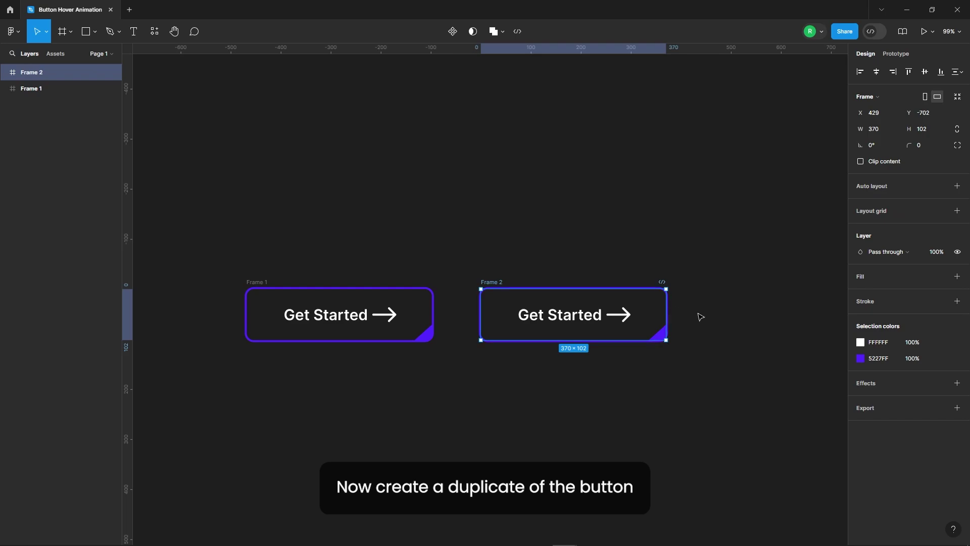
{"action": "scroll", "coordinate": [700, 317], "scroll_direction": "up", "scroll_amount": 5}
{"action": "left_click", "coordinate": [693, 336]}
Step: In the duplicate button, move Text1 up by 70 out of the mask and center Text2 vertically inside it
{"action": "left_click", "coordinate": [515, 311]}
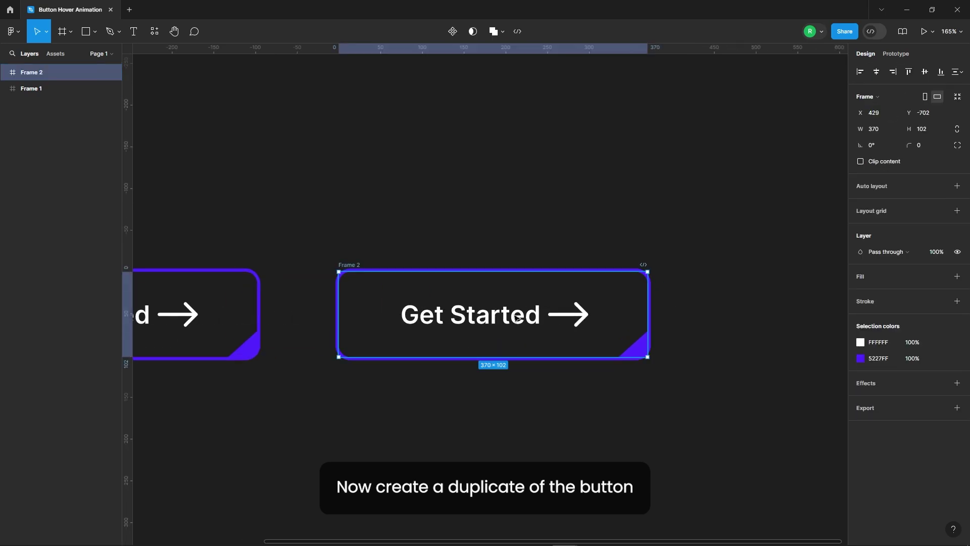
{"action": "double_click", "coordinate": [514, 312]}
{"action": "double_click", "coordinate": [515, 313]}
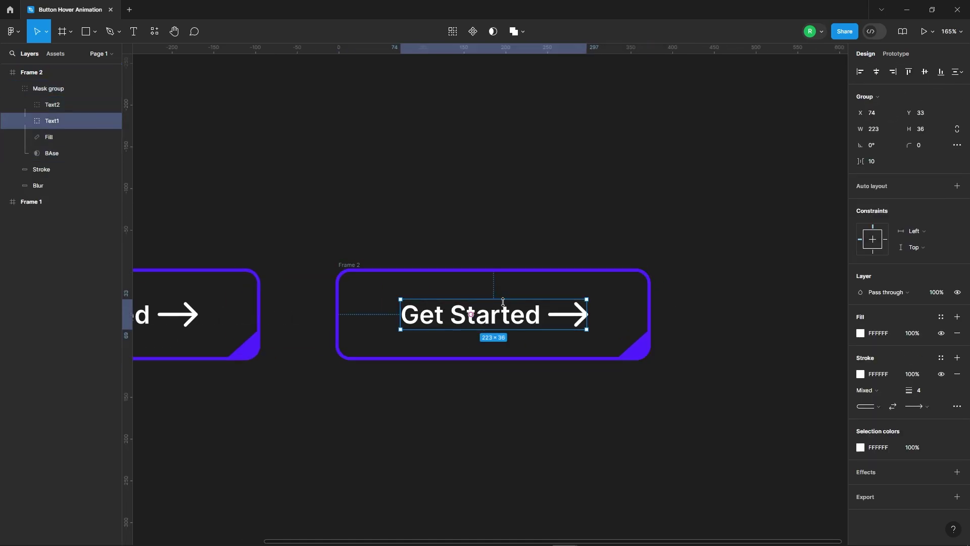
{"action": "key", "text": "shift+Up"}
{"action": "key", "text": "shift+Up"}
{"action": "key", "text": "shift+Up"}
{"action": "key", "text": "shift+Up"}
{"action": "key", "text": "shift+Up"}
{"action": "key", "text": "shift+Up"}
{"action": "key", "text": "shift+Up"}
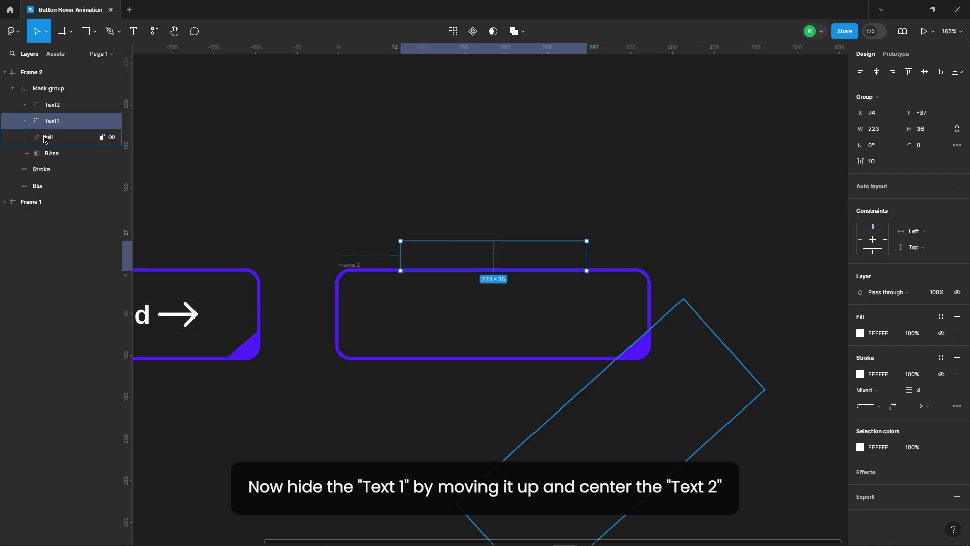
{"action": "left_click", "coordinate": [52, 105]}
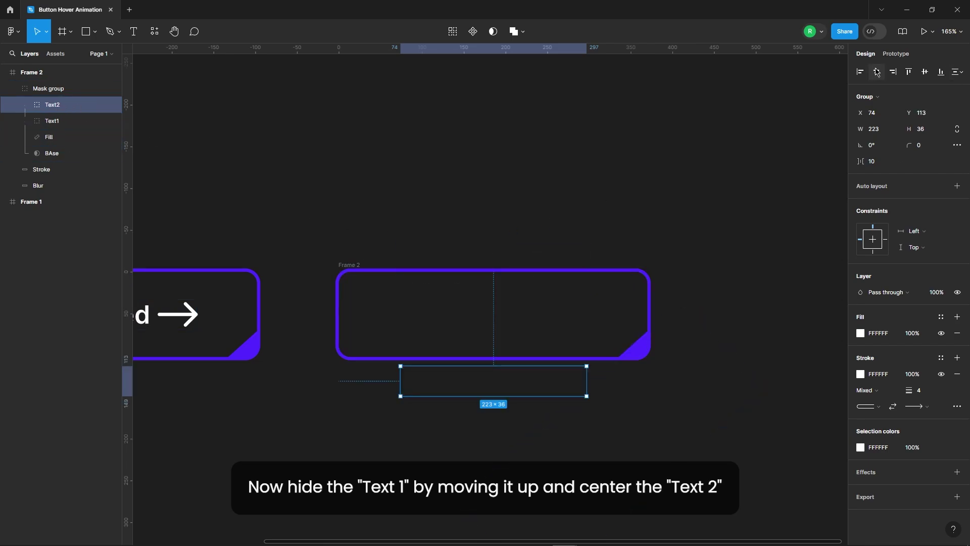
{"action": "left_click", "coordinate": [924, 71]}
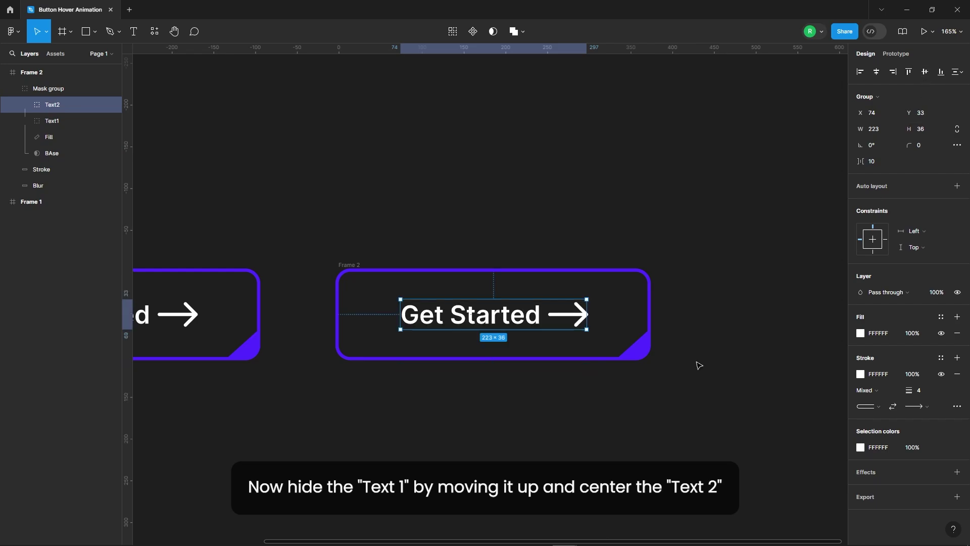
Step: Stretch the duplicate's rotated Fill shape to about 367 × 467 so it covers the whole button
{"action": "left_click", "coordinate": [633, 348]}
{"action": "left_click_drag", "start_coordinate": [602, 374], "coordinate": [363, 226]}
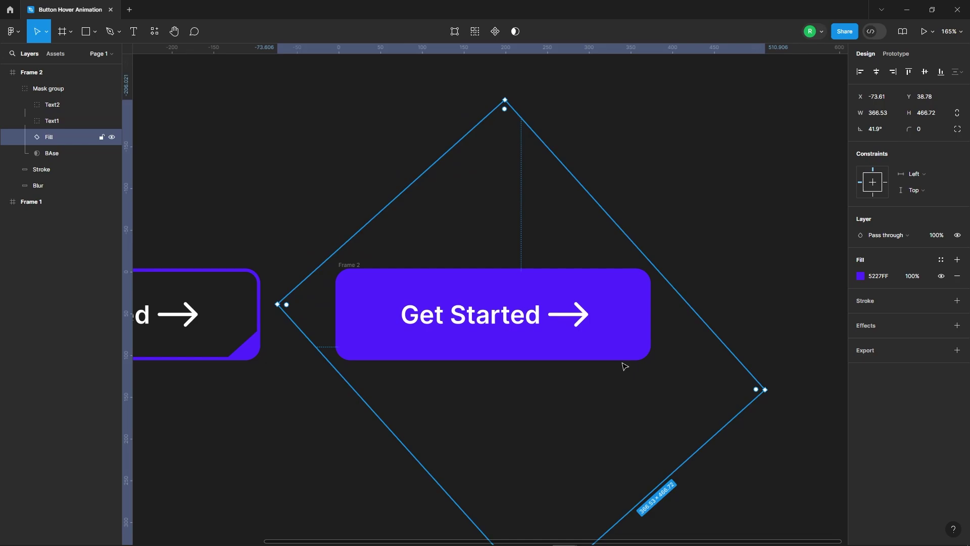
{"action": "left_click", "coordinate": [653, 199]}
Step: Set the duplicate button's Blur layer opacity to 100%
{"action": "left_click", "coordinate": [355, 308]}
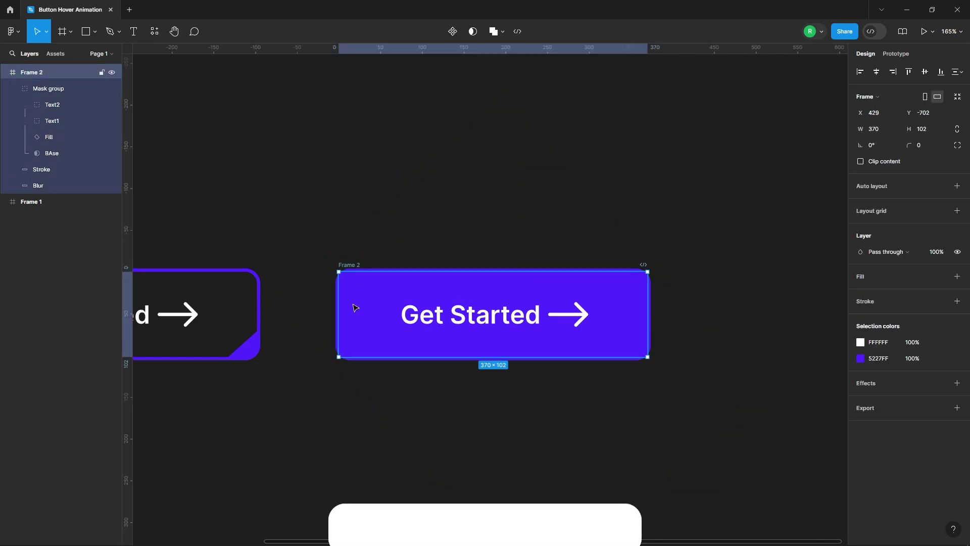
{"action": "left_click", "coordinate": [54, 186]}
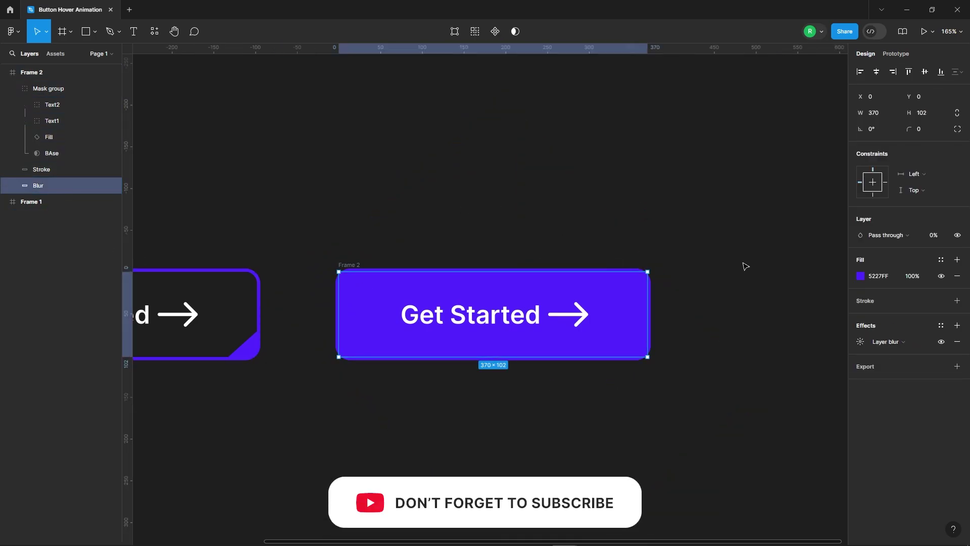
{"action": "left_click", "coordinate": [941, 235]}
{"action": "type", "text": "100"}
{"action": "key", "text": "Return"}
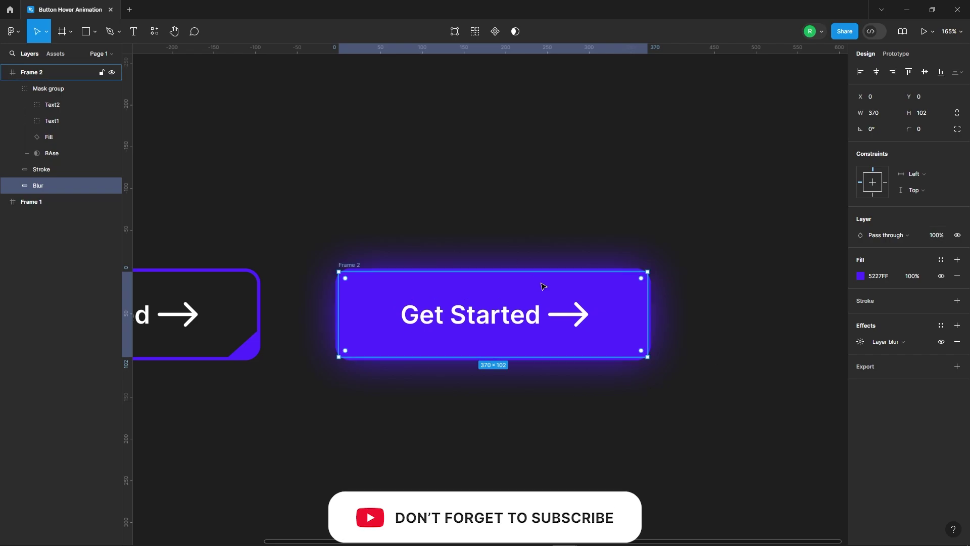
{"action": "left_click", "coordinate": [641, 189]}
Step: Convert both button frames into one component set
{"action": "scroll", "coordinate": [720, 194], "scroll_direction": "down", "scroll_amount": 5}
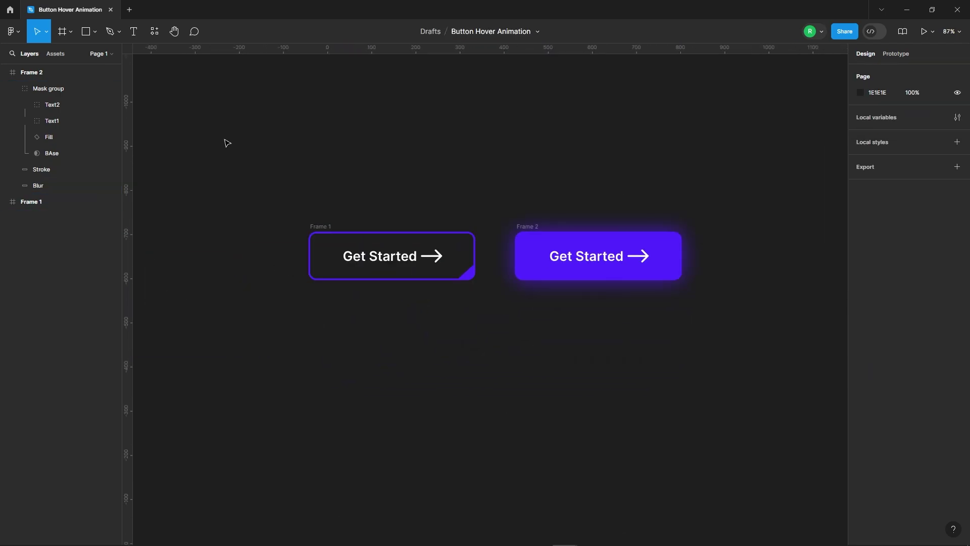
{"action": "left_click_drag", "start_coordinate": [249, 115], "coordinate": [730, 347]}
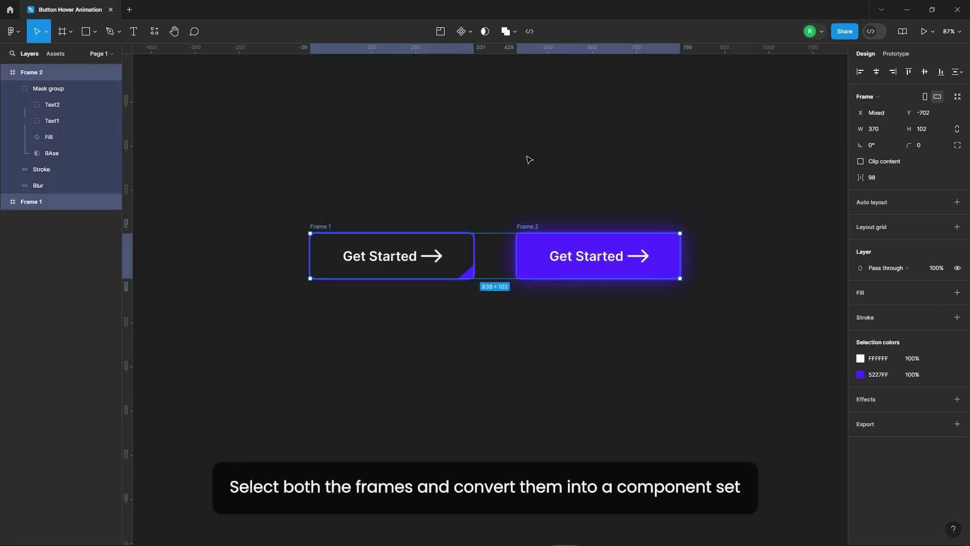
{"action": "left_click", "coordinate": [469, 33]}
{"action": "left_click", "coordinate": [447, 80]}
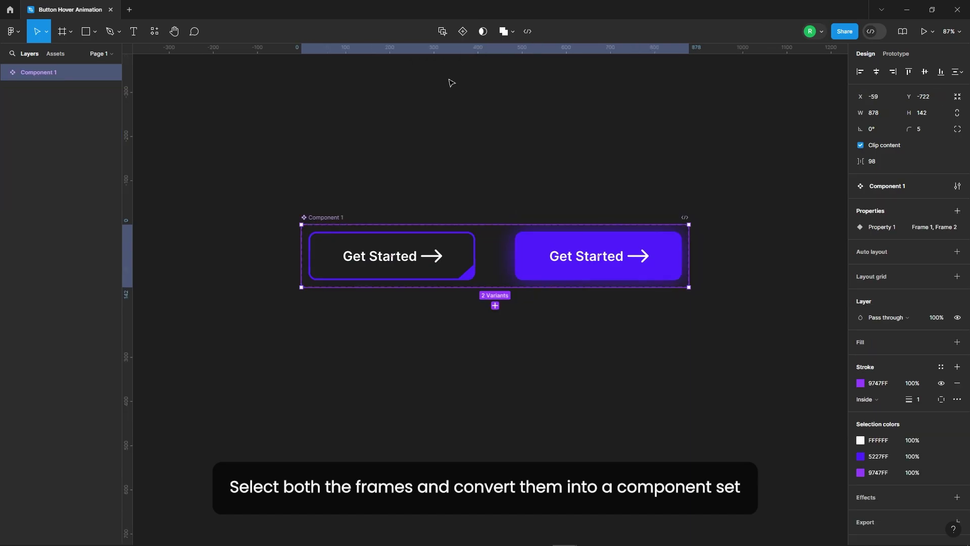
Step: Add a prototype interaction that changes the Frame 1 variant to Frame 2 while hovering
{"action": "left_click", "coordinate": [448, 260]}
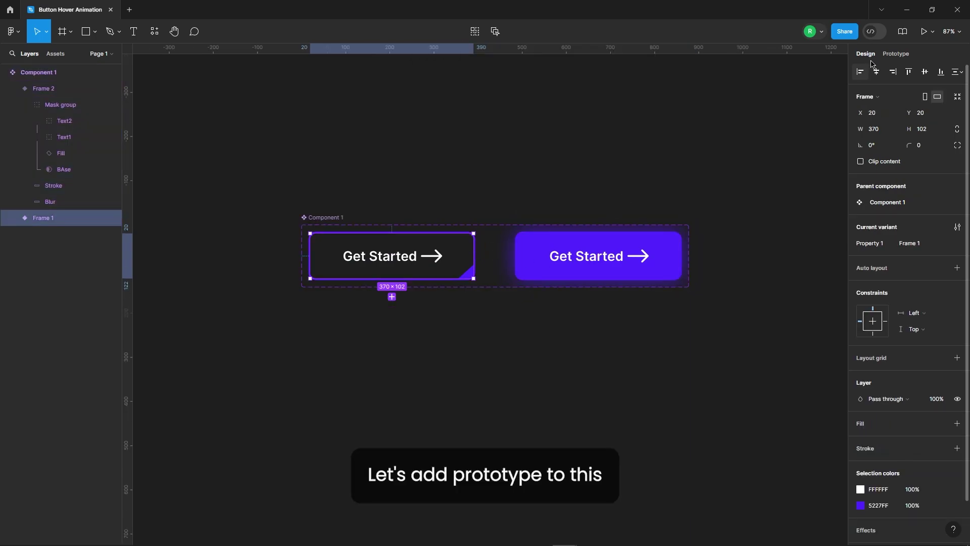
{"action": "left_click", "coordinate": [895, 54]}
{"action": "left_click_drag", "start_coordinate": [472, 256], "coordinate": [523, 277]}
{"action": "left_click", "coordinate": [486, 281]}
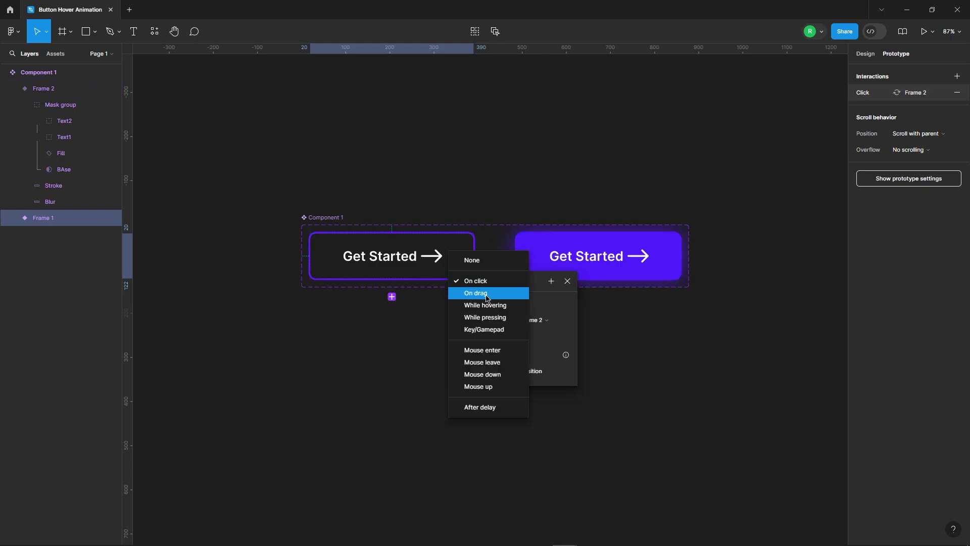
{"action": "left_click", "coordinate": [487, 305]}
Step: Set the hover transition to Smart animate with Ease in and out easing and enter a new duration
{"action": "left_click", "coordinate": [492, 336]}
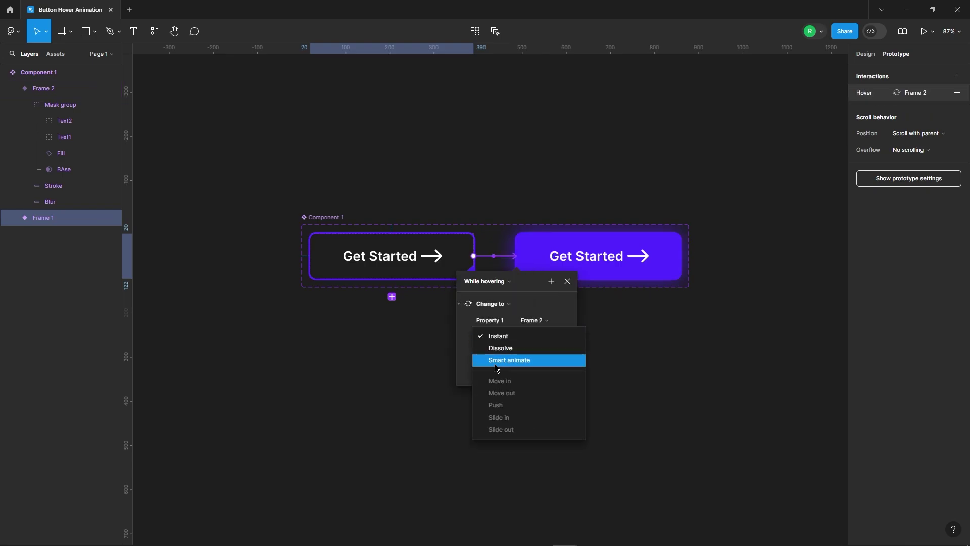
{"action": "left_click", "coordinate": [495, 359]}
{"action": "left_click", "coordinate": [488, 354]}
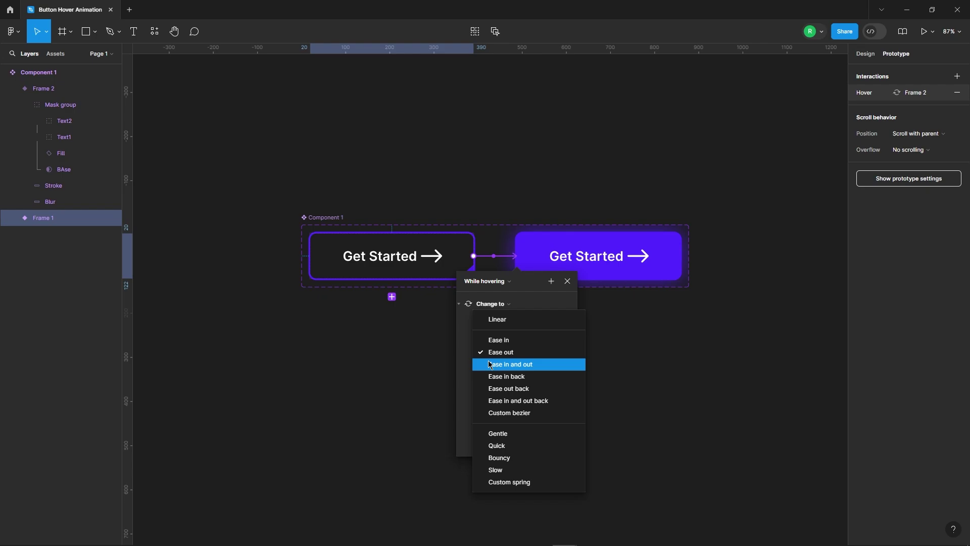
{"action": "left_click", "coordinate": [490, 363]}
{"action": "left_click", "coordinate": [548, 358]}
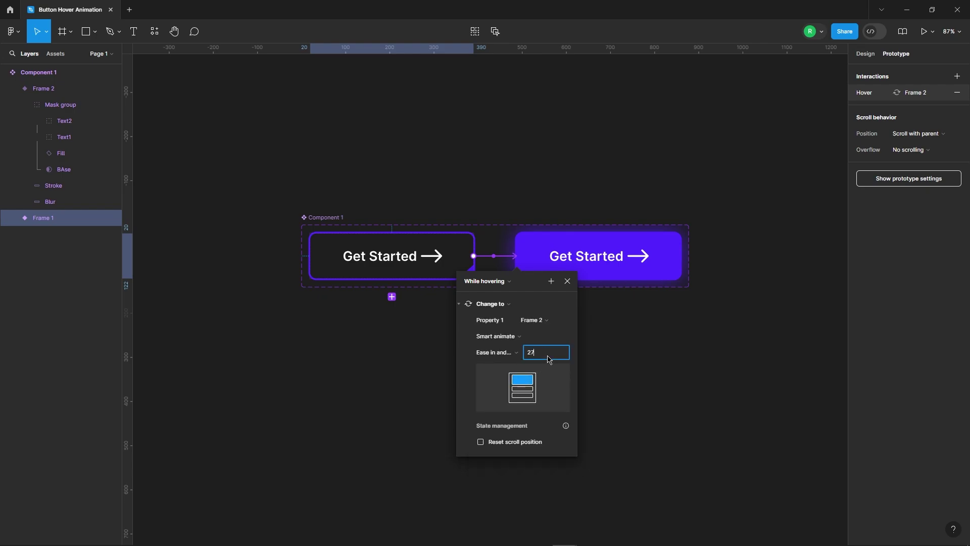
{"action": "key", "text": "Return"}
{"action": "left_click", "coordinate": [567, 281]}
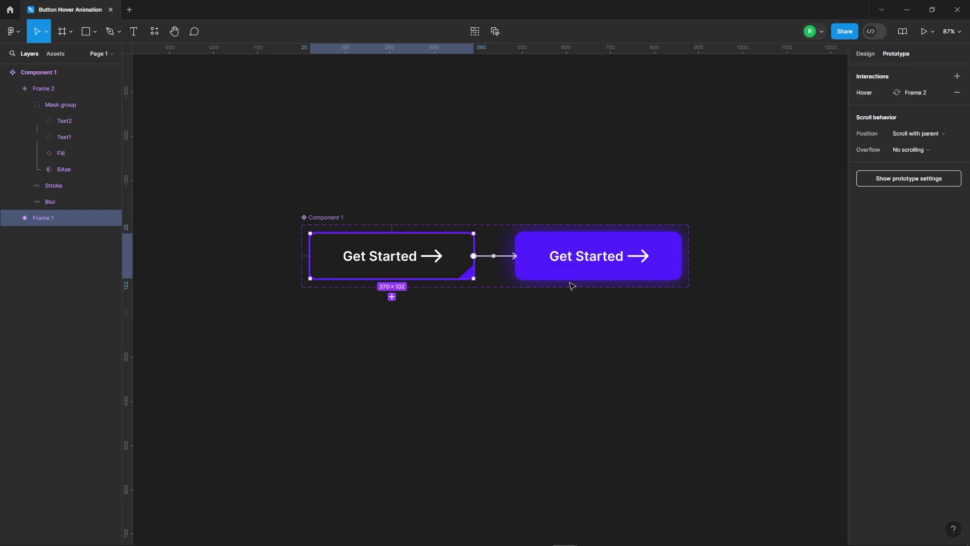
{"action": "left_click", "coordinate": [576, 181]}
Step: Add a 1440 × 1024 Desktop frame below the component set
{"action": "scroll", "coordinate": [576, 181], "scroll_direction": "down", "scroll_amount": 5}
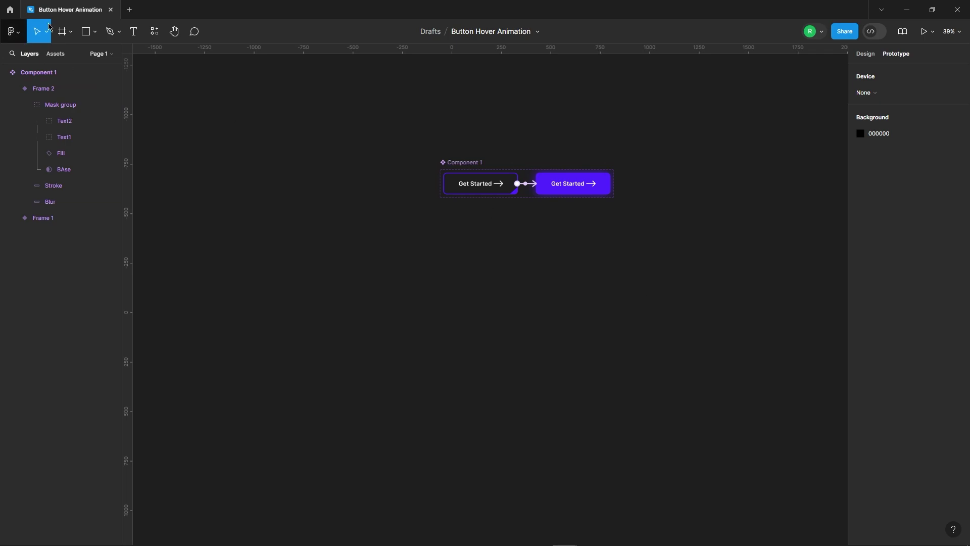
{"action": "left_click", "coordinate": [62, 31]}
{"action": "left_click", "coordinate": [888, 187]}
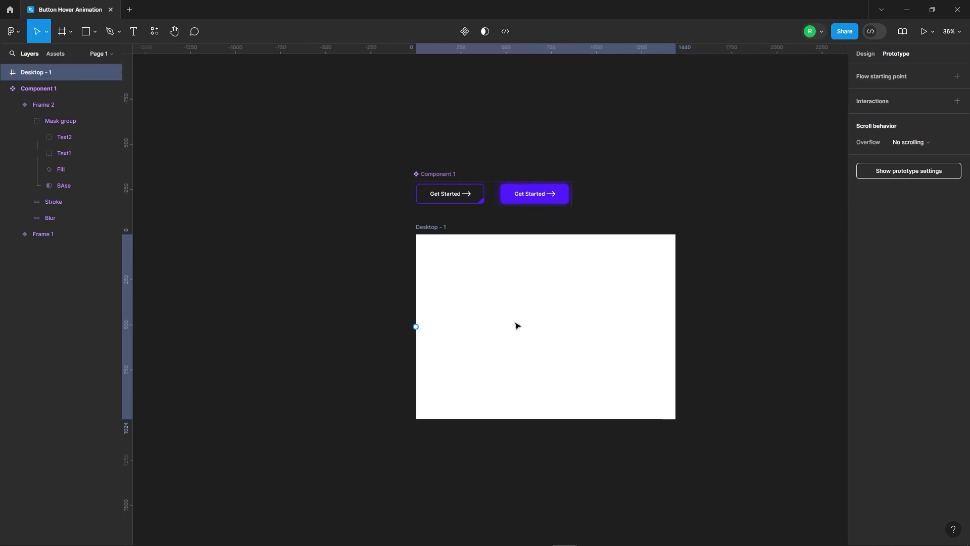
Step: Change the Desktop frame's fill to the near-black 131313
{"action": "left_click", "coordinate": [865, 54]}
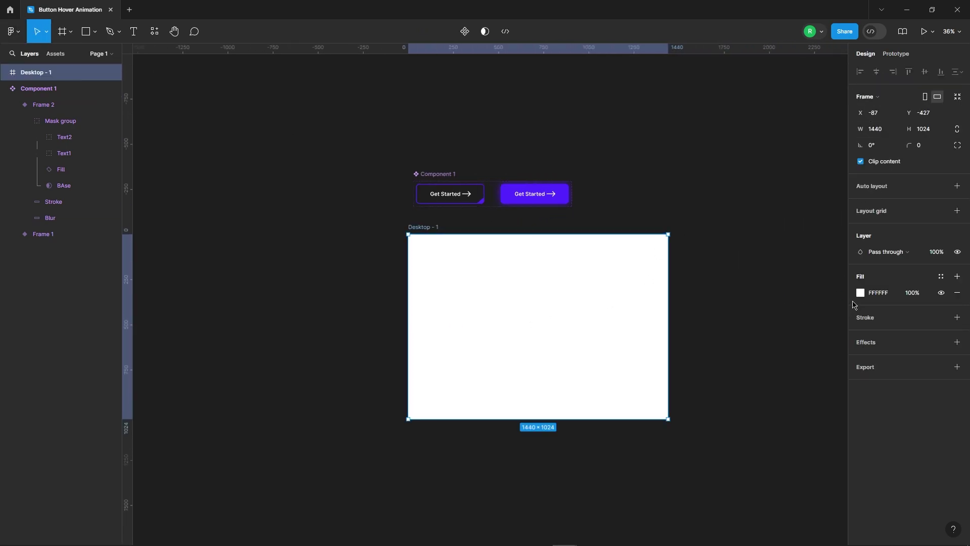
{"action": "left_click", "coordinate": [860, 292]}
{"action": "left_click_drag", "start_coordinate": [803, 355], "coordinate": [687, 353]}
{"action": "left_click", "coordinate": [668, 220]}
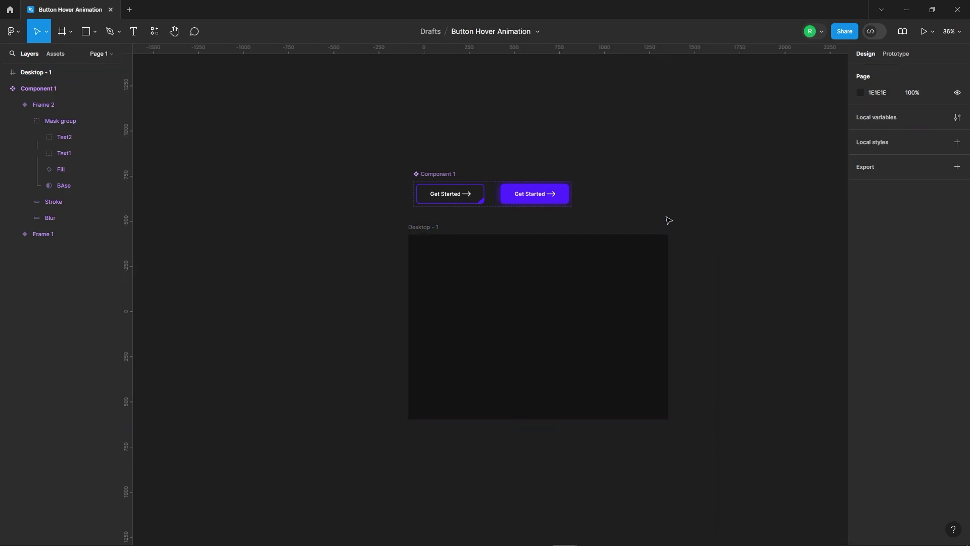
Step: Place an instance of the button component from the local assets near the middle of the Desktop frame
{"action": "scroll", "coordinate": [694, 366], "scroll_direction": "up", "scroll_amount": 3}
{"action": "left_click", "coordinate": [56, 54]}
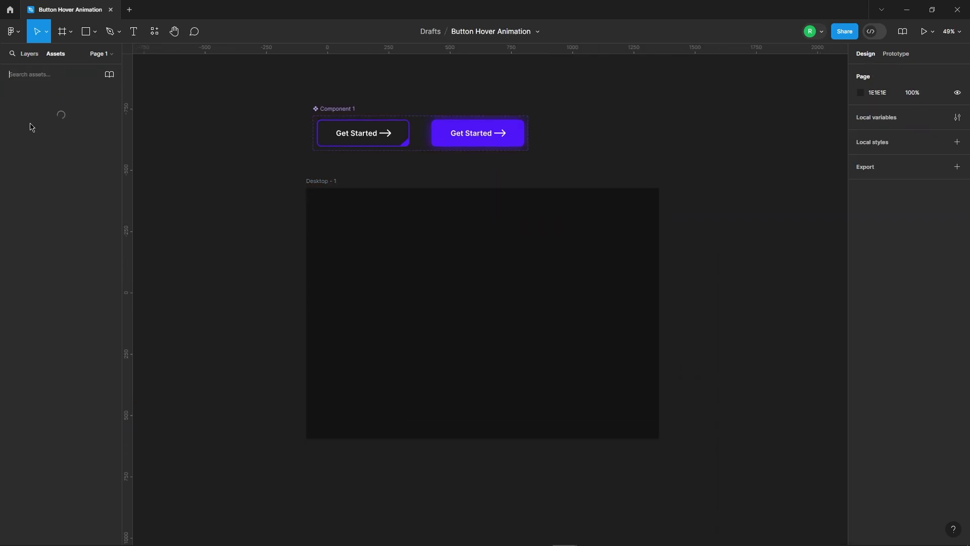
{"action": "left_click_drag", "start_coordinate": [57, 125], "coordinate": [480, 294]}
{"action": "left_click", "coordinate": [570, 340]}
Step: Select the Desktop frame and start its prototype presentation
{"action": "scroll", "coordinate": [568, 353], "scroll_direction": "up", "scroll_amount": 2}
{"action": "left_click", "coordinate": [565, 263]}
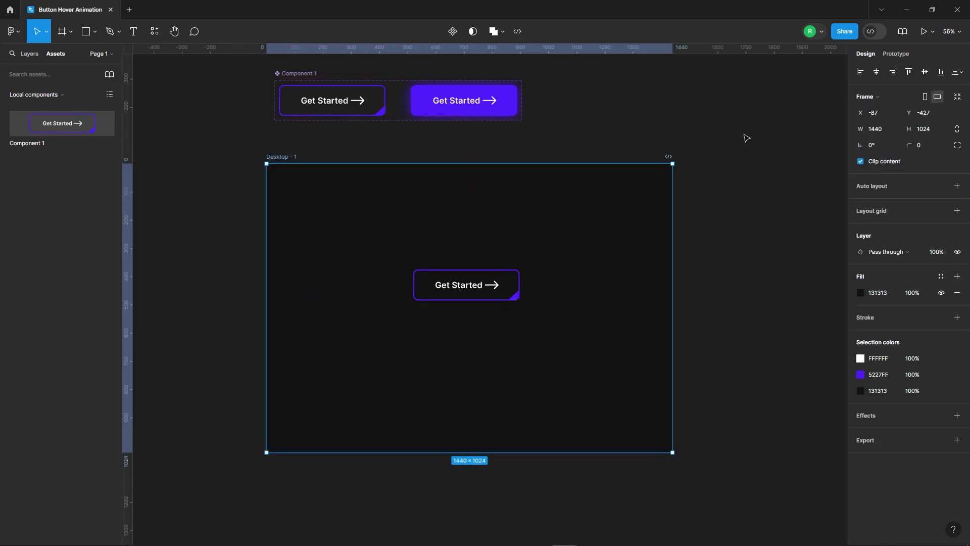
{"action": "left_click", "coordinate": [923, 31]}
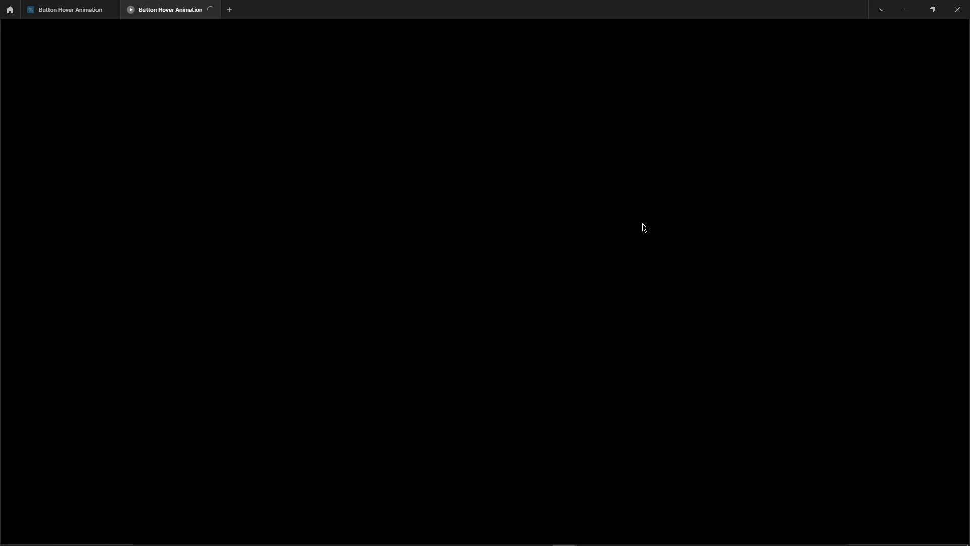